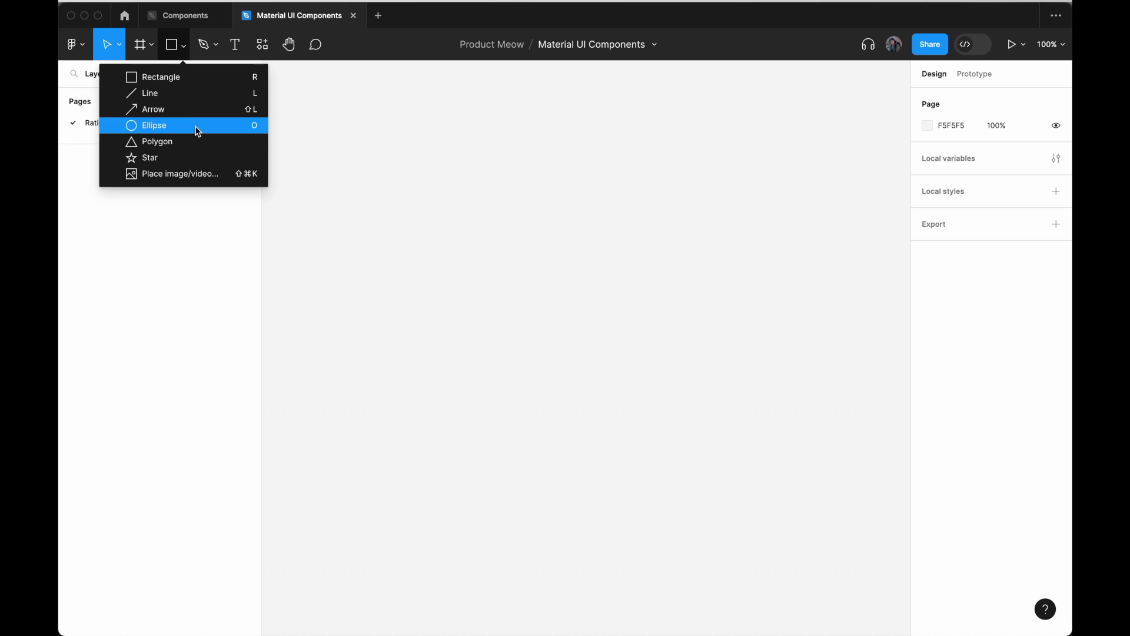
Draw a star on the canvas, make it a component, and add a second variant.
click(183, 157)
click(387, 200)
drag(396, 209, 455, 254)
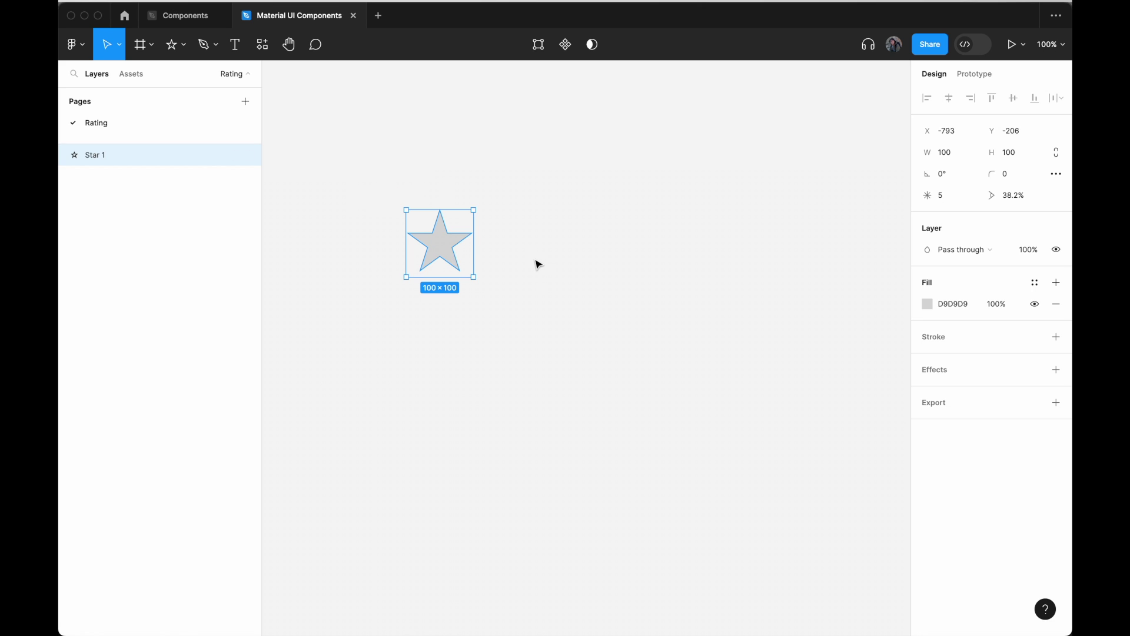
drag(447, 257, 452, 233)
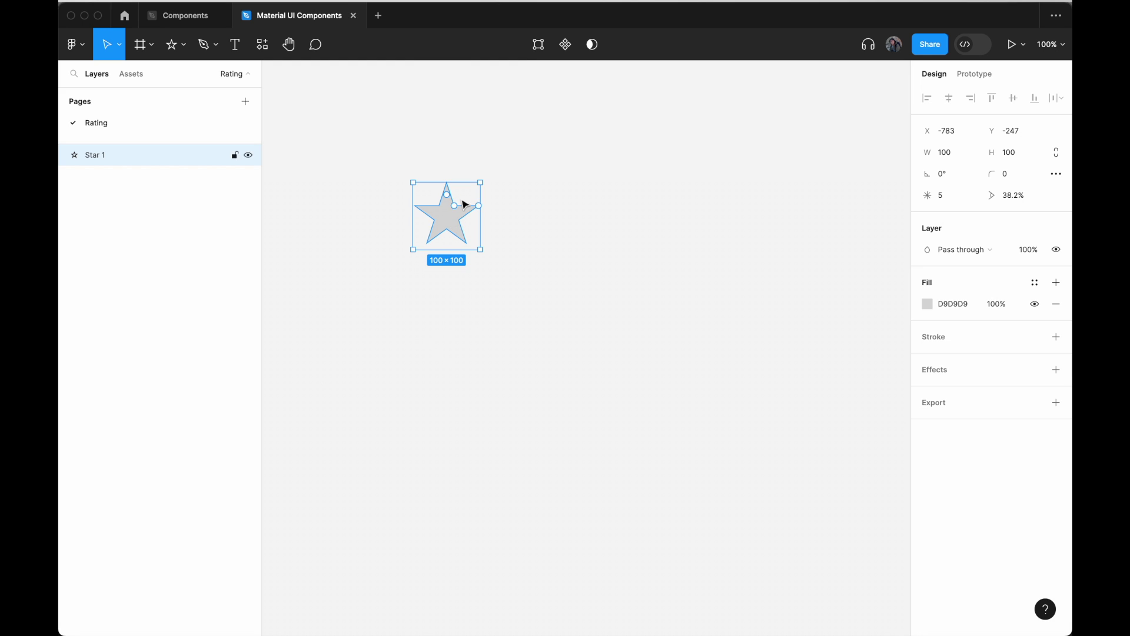
click(566, 45)
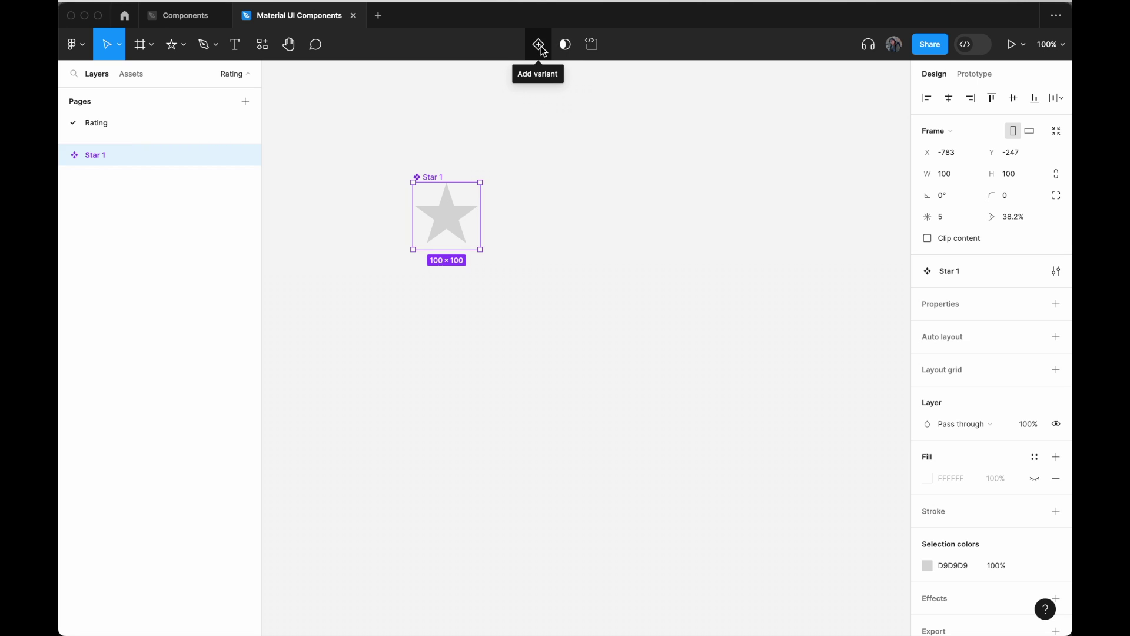
click(539, 48)
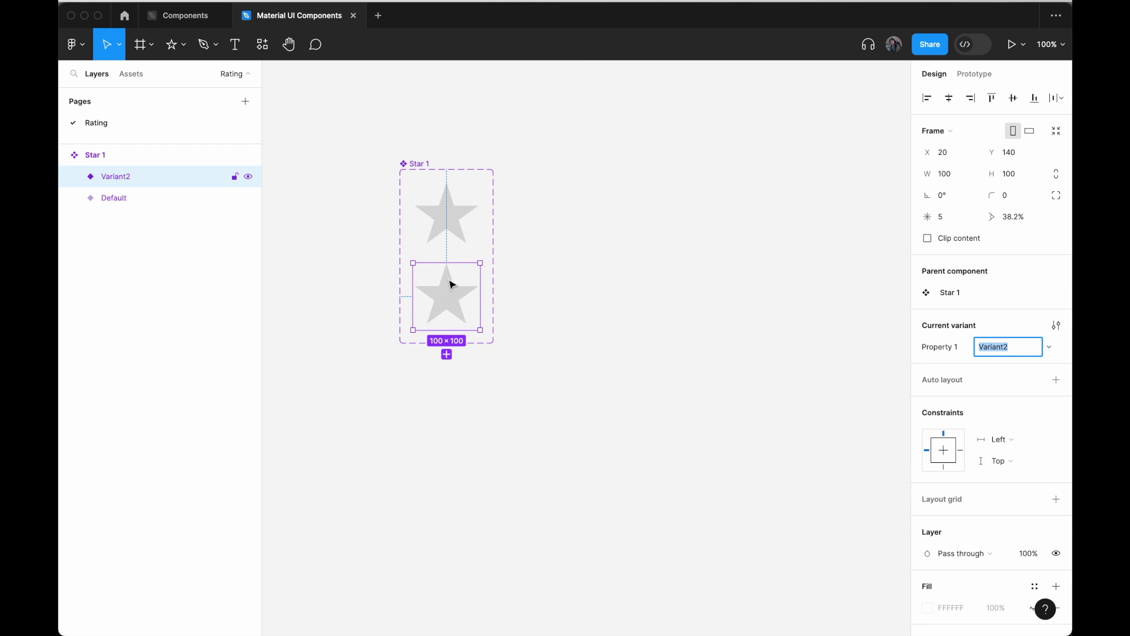
Colour Variant2's star fill yellow (FAC818).
scroll(942, 553, down, 5)
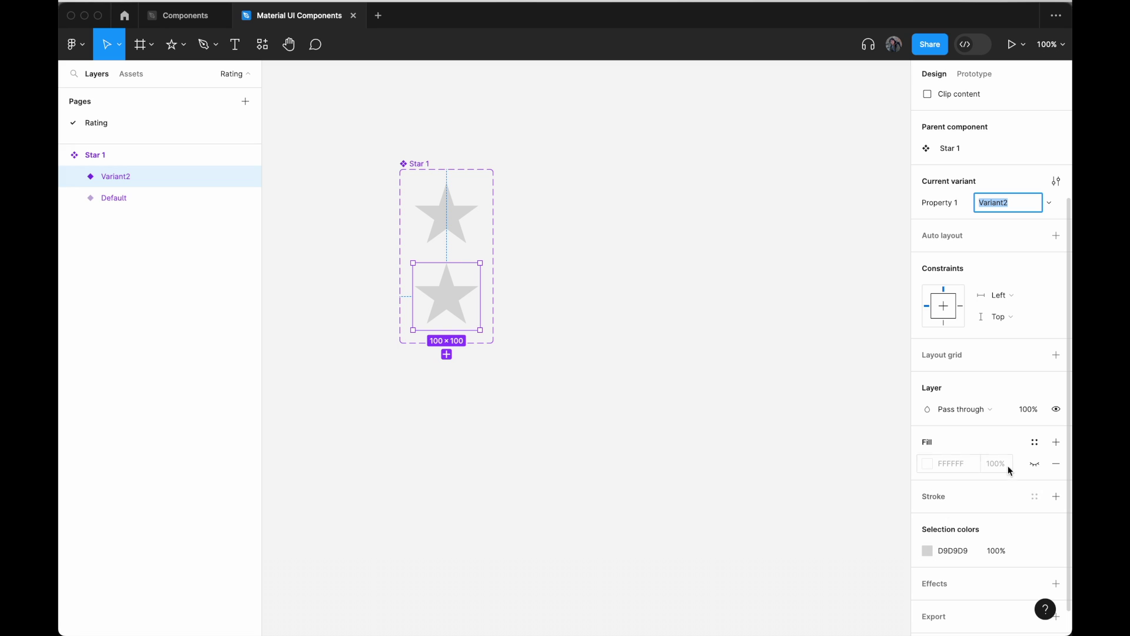
click(927, 550)
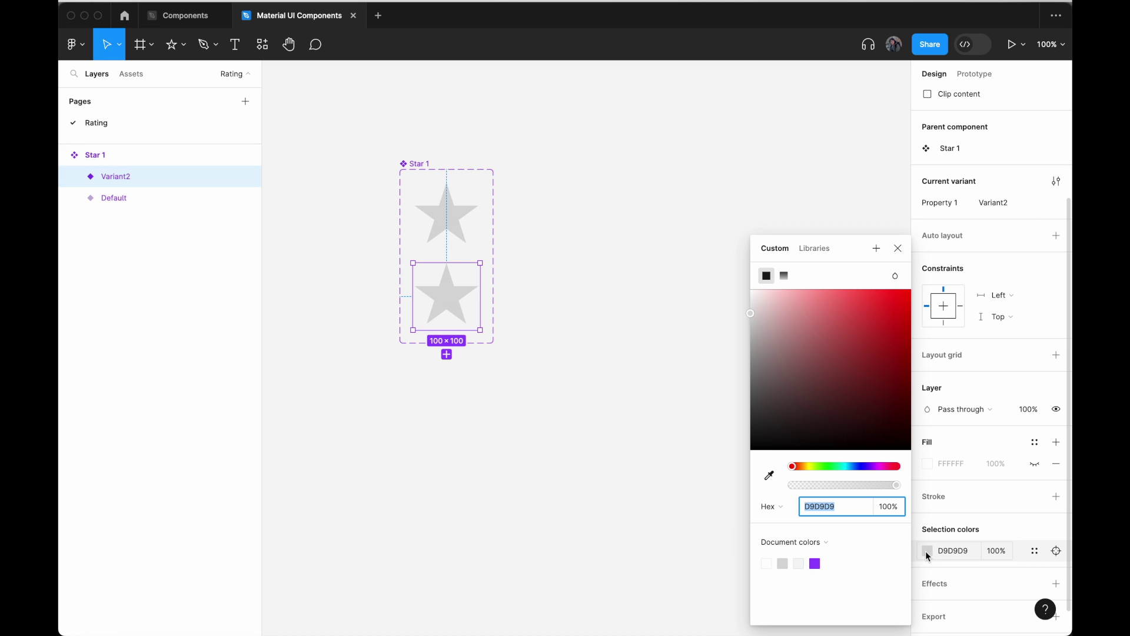
click(811, 466)
click(862, 353)
drag(862, 353, 899, 282)
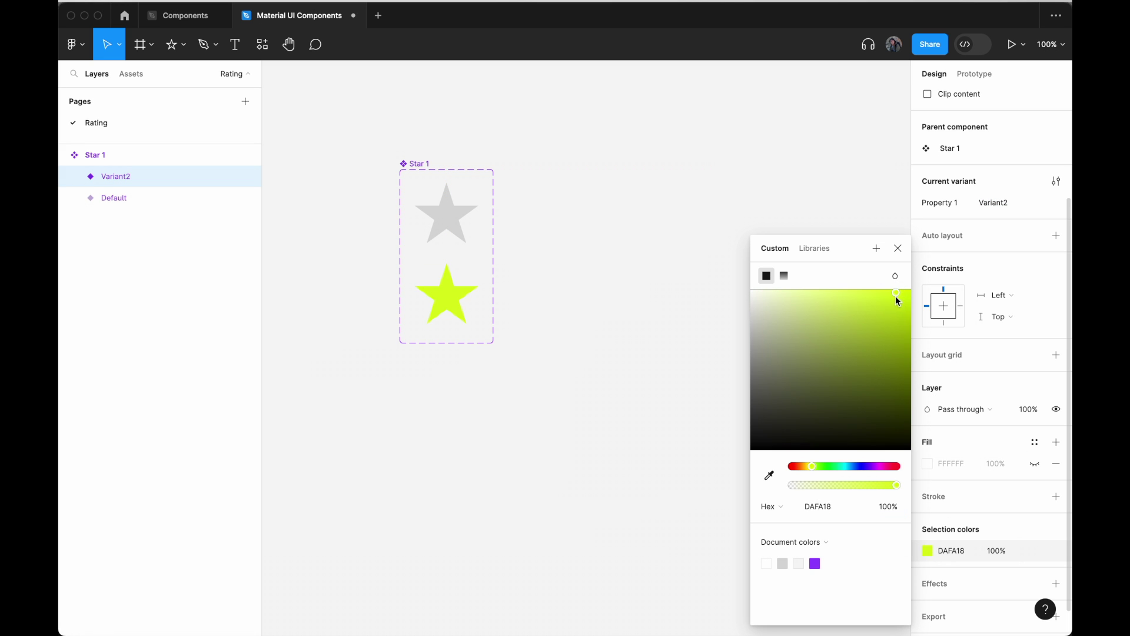
drag(813, 465, 805, 465)
click(641, 414)
Name the component set Star and rename its Property 1 to State.
click(415, 163)
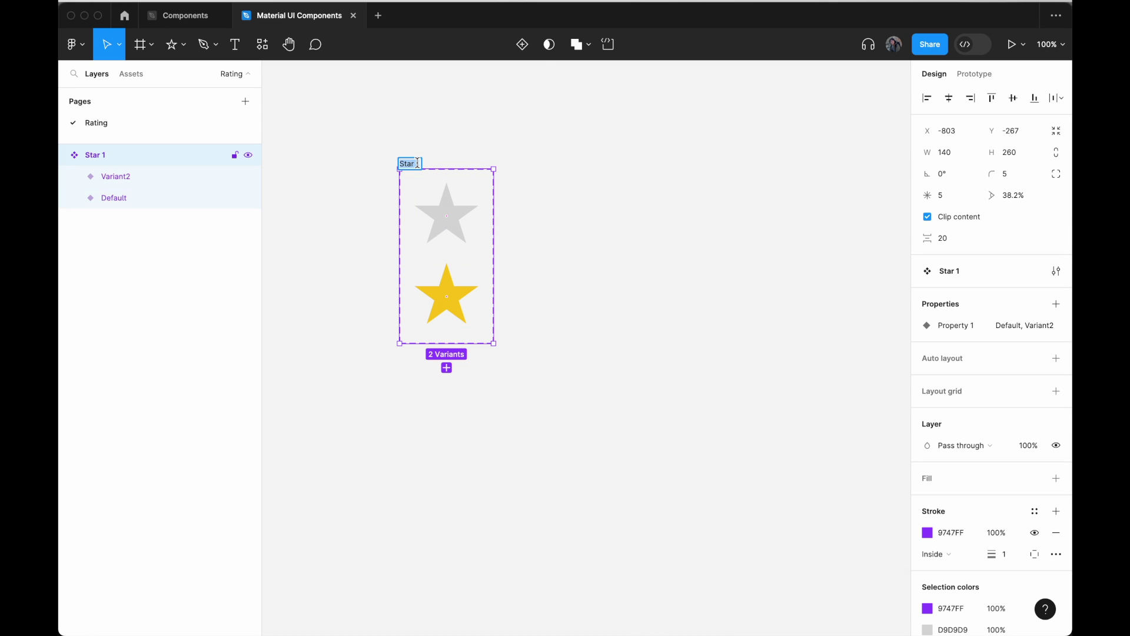
text(Star)
key(Return)
click(456, 213)
click(415, 164)
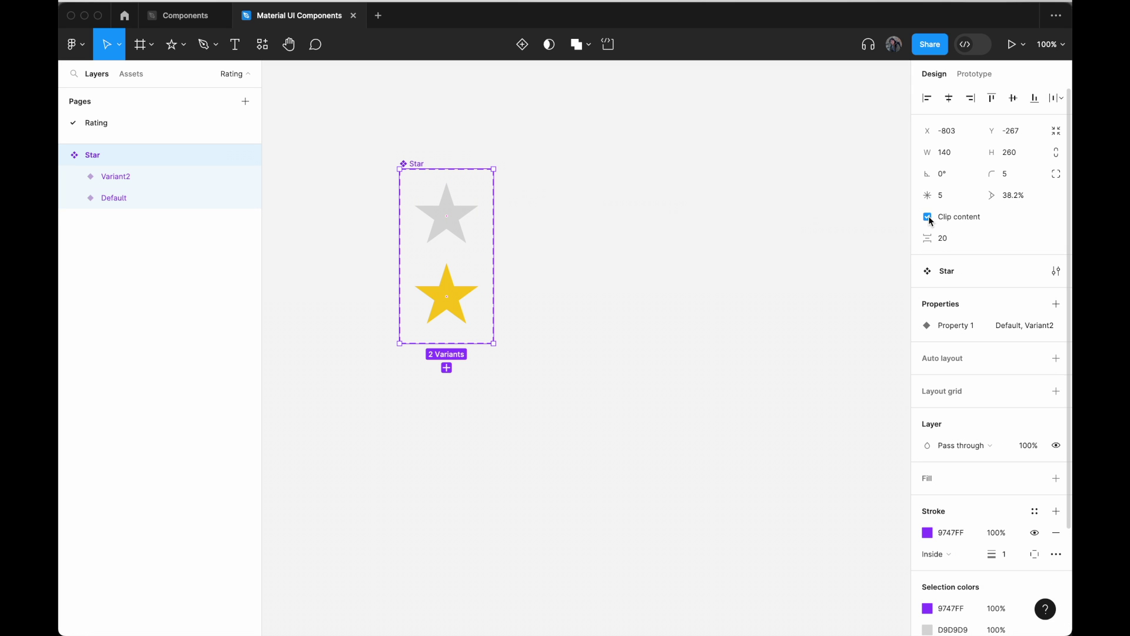
double_click(957, 326)
text(State)
key(Return)
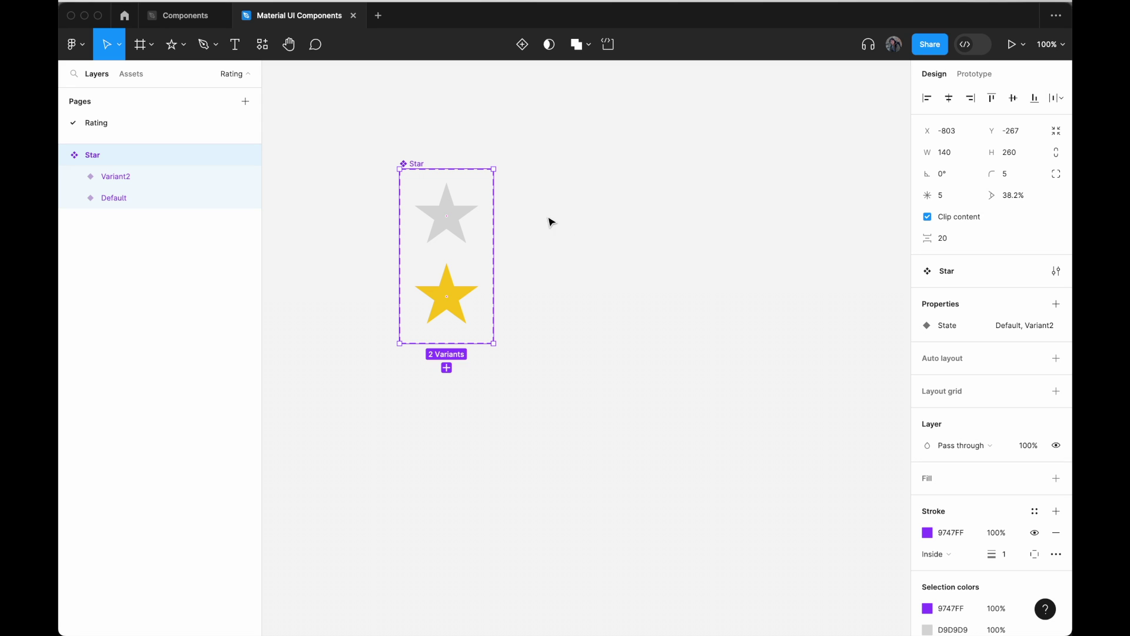
Give the yellow star variant the State value 'Activate'.
click(482, 212)
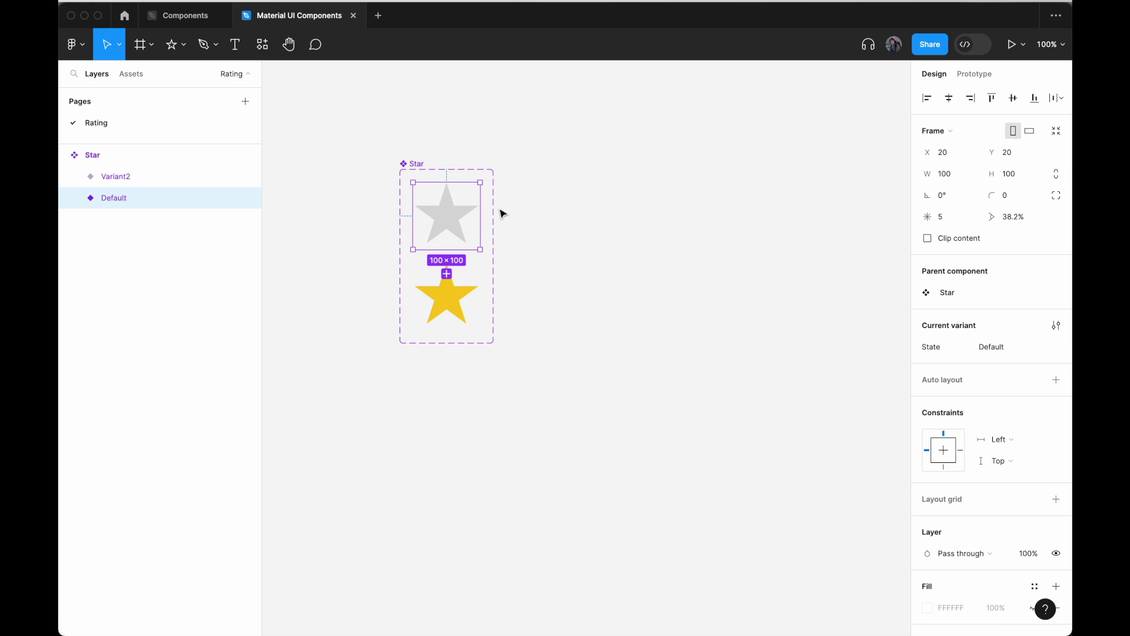
scroll(427, 208, up, 5)
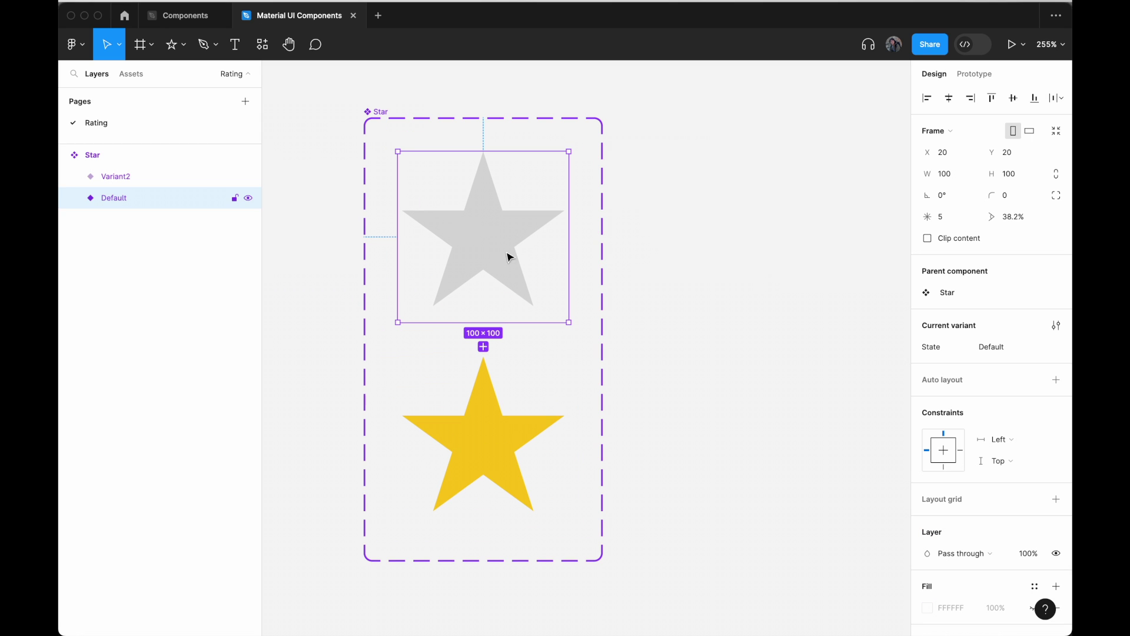
click(1007, 348)
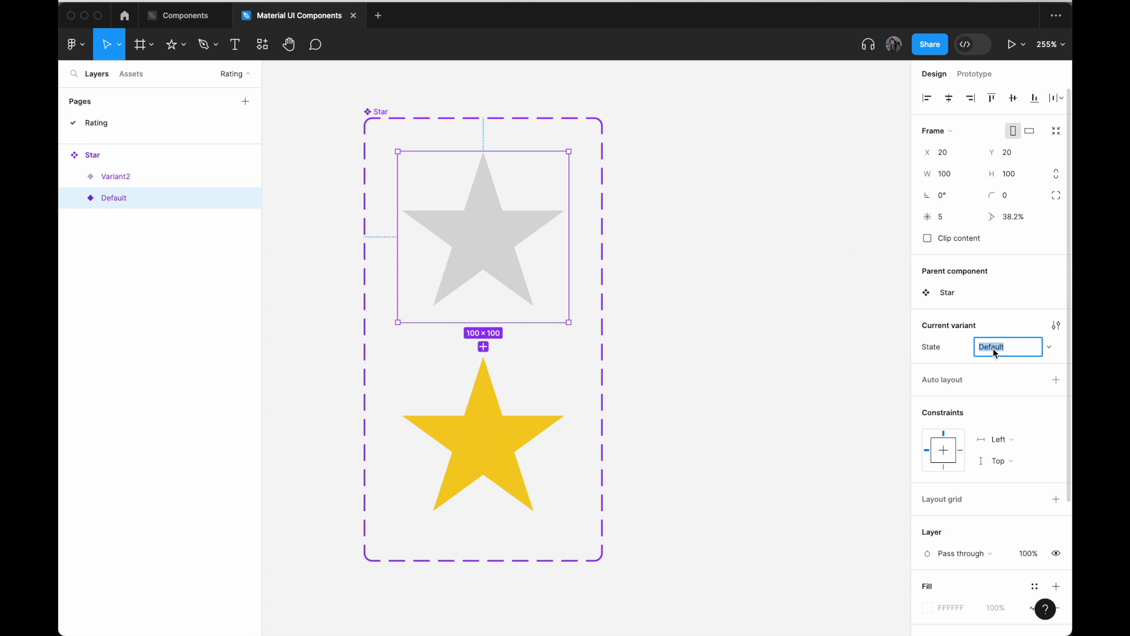
click(567, 472)
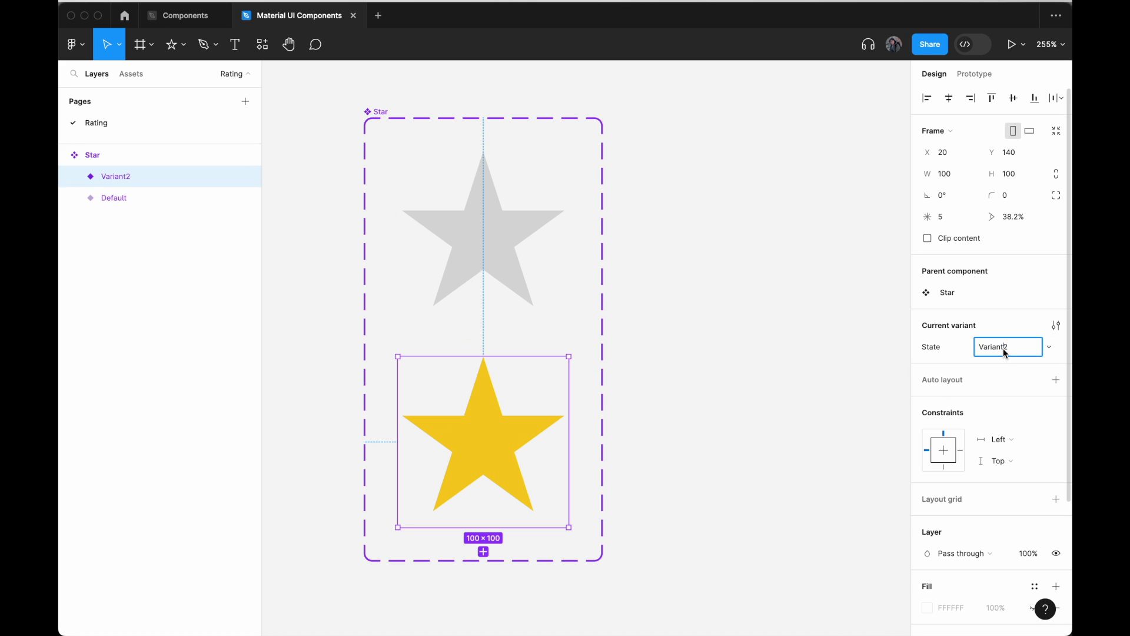
text(Activate)
key(Return)
Correct the yellow variant's State value to Active.
click(812, 365)
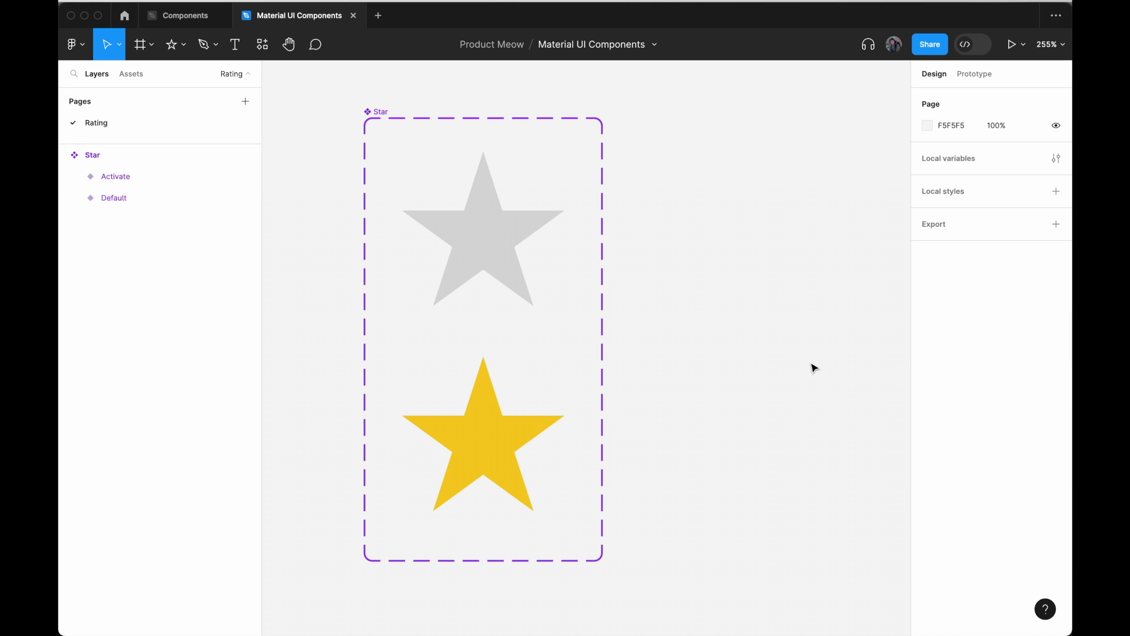
click(489, 434)
click(1002, 350)
text(Active)
key(Return)
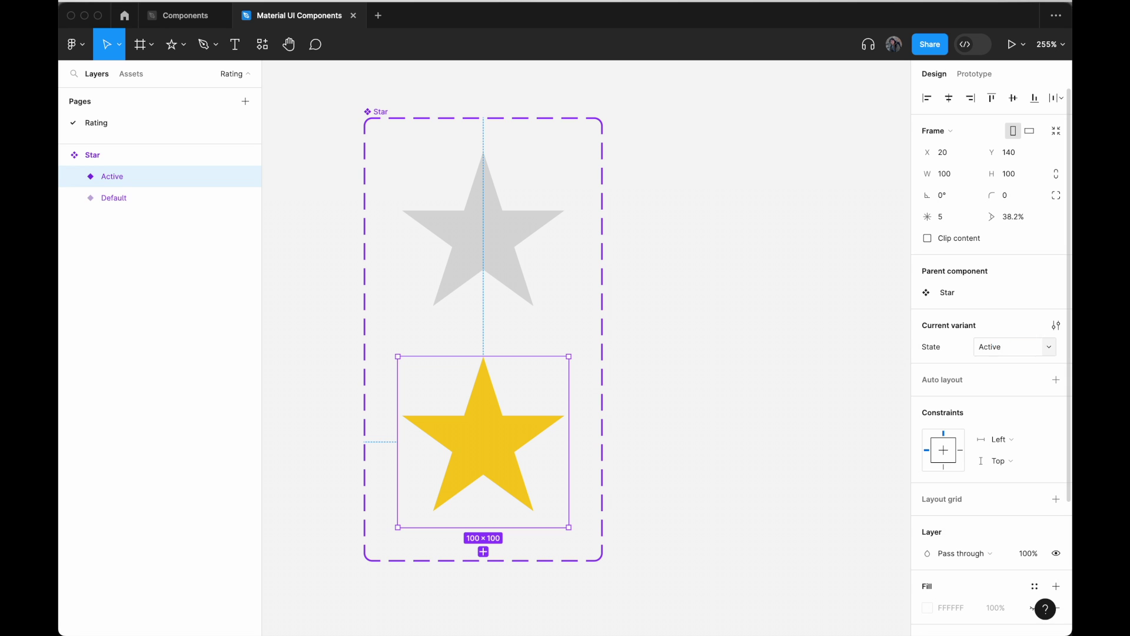
click(777, 323)
scroll(591, 349, down, 3)
scroll(591, 349, up, 2)
scroll(590, 351, right, 2)
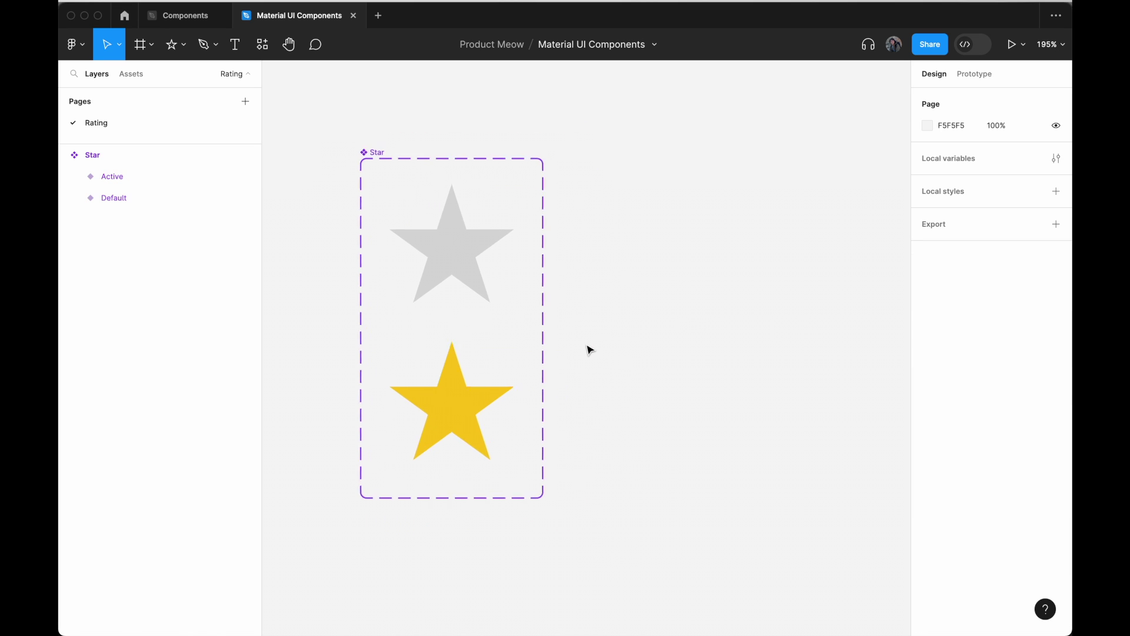
scroll(591, 351, left, 1)
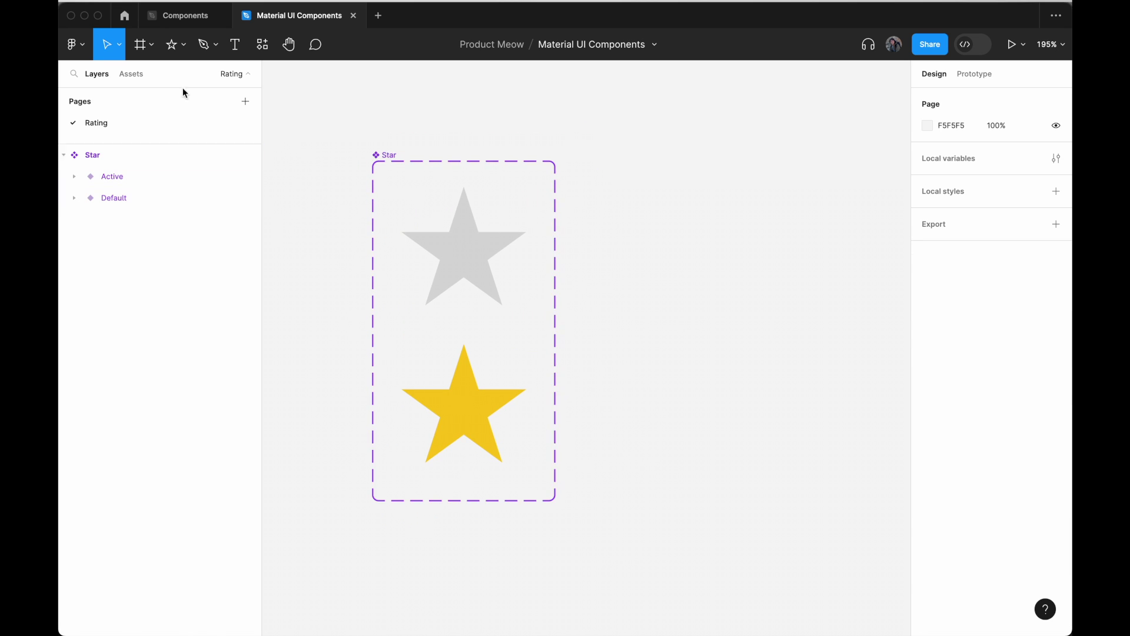
Drag a Star instance from Assets, Alt-drag copies into a row of five, and select them.
click(136, 80)
text(star)
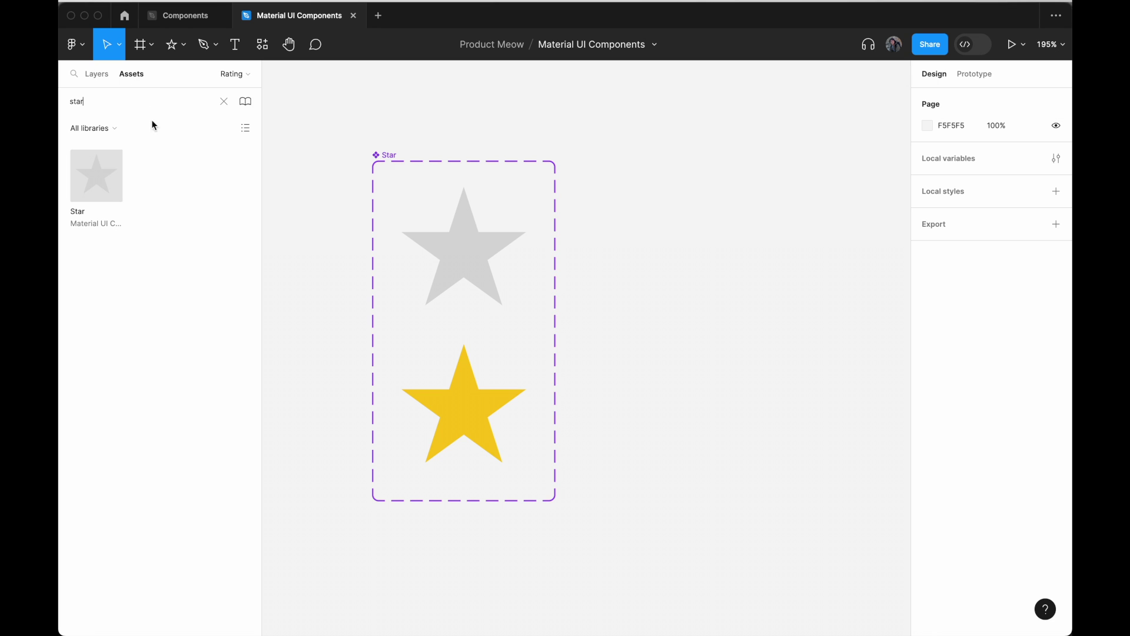
drag(114, 175, 732, 229)
scroll(753, 252, down, 5)
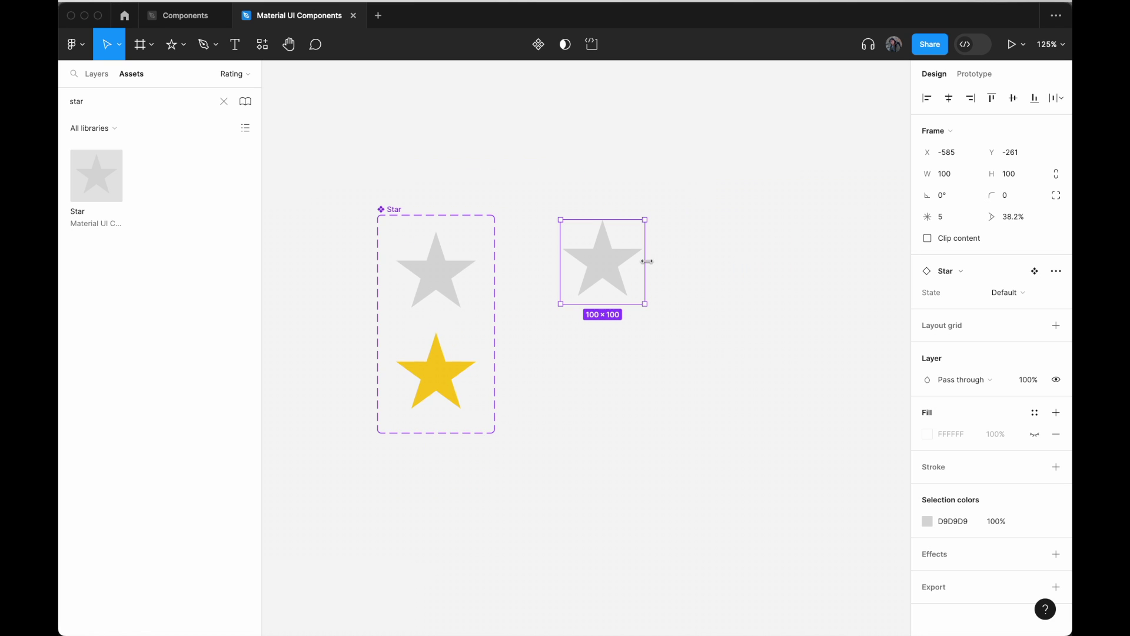
alt+drag(623, 263, 830, 270)
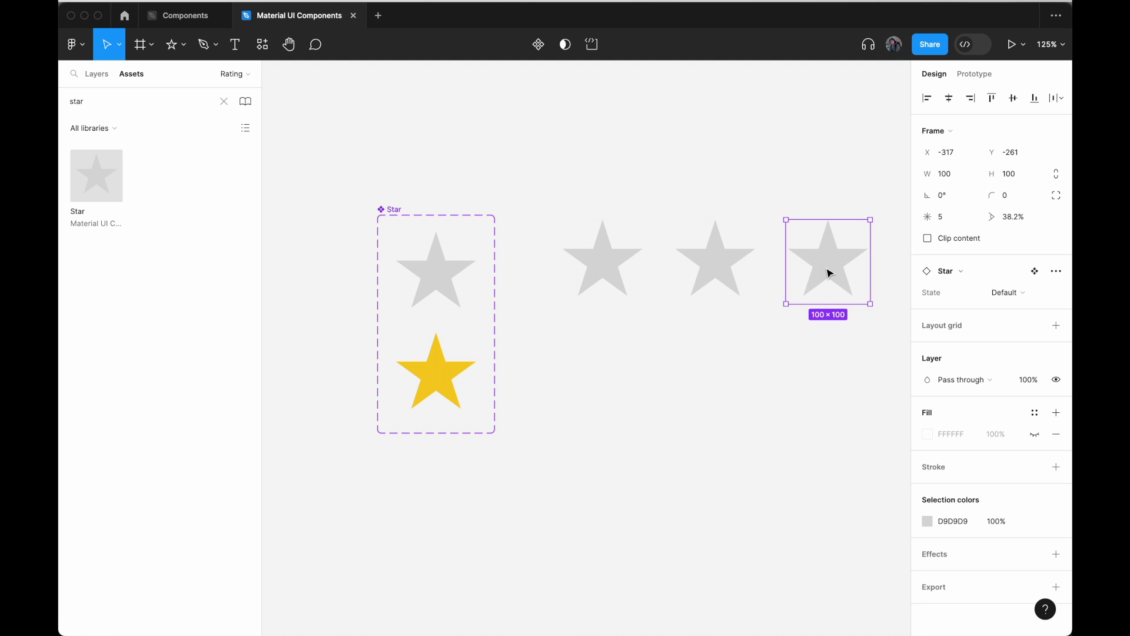
scroll(829, 272, right, 3)
alt+drag(725, 258, 800, 257)
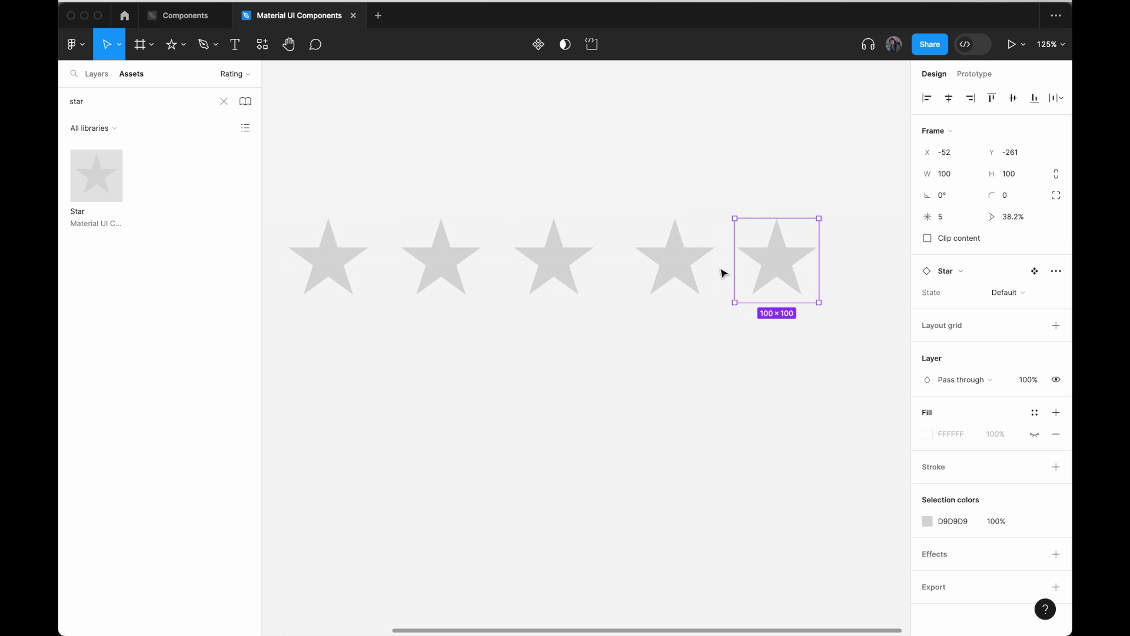
scroll(552, 284, left, 2)
drag(328, 192, 891, 383)
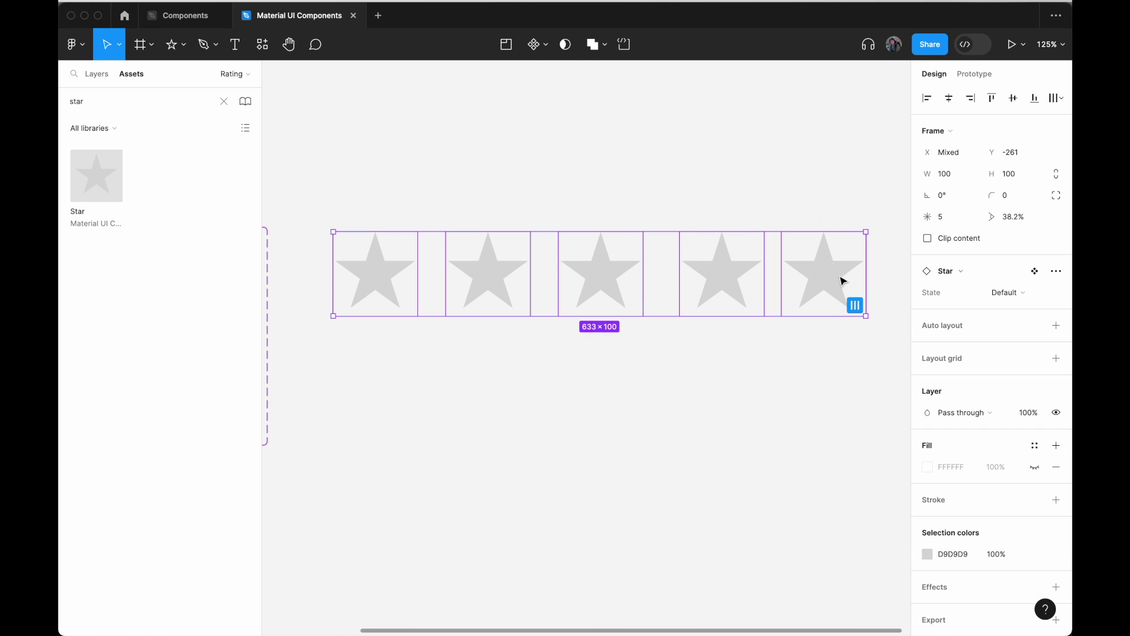
Wrap the five stars in an auto-layout frame named Basic Rating.
right_click(802, 263)
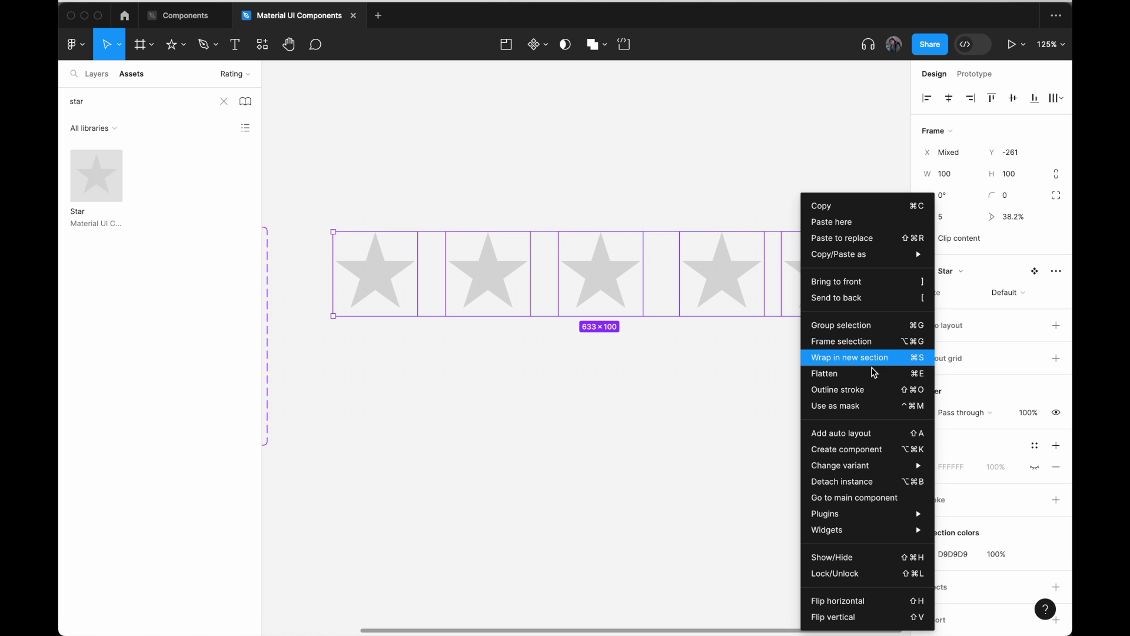
mouse_move(864, 474)
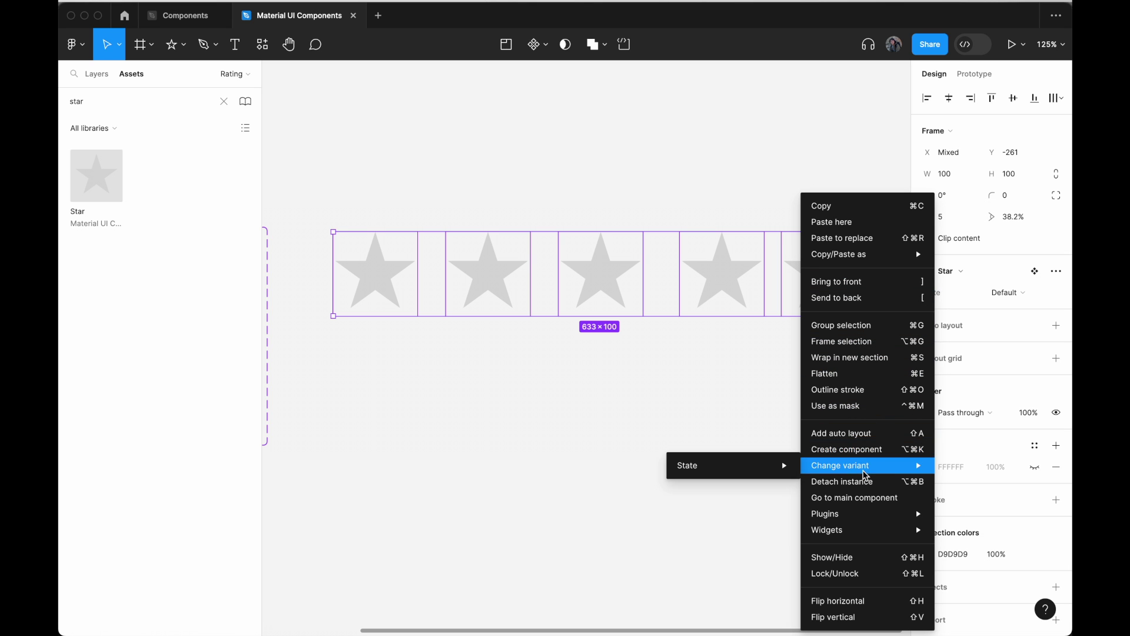
click(856, 439)
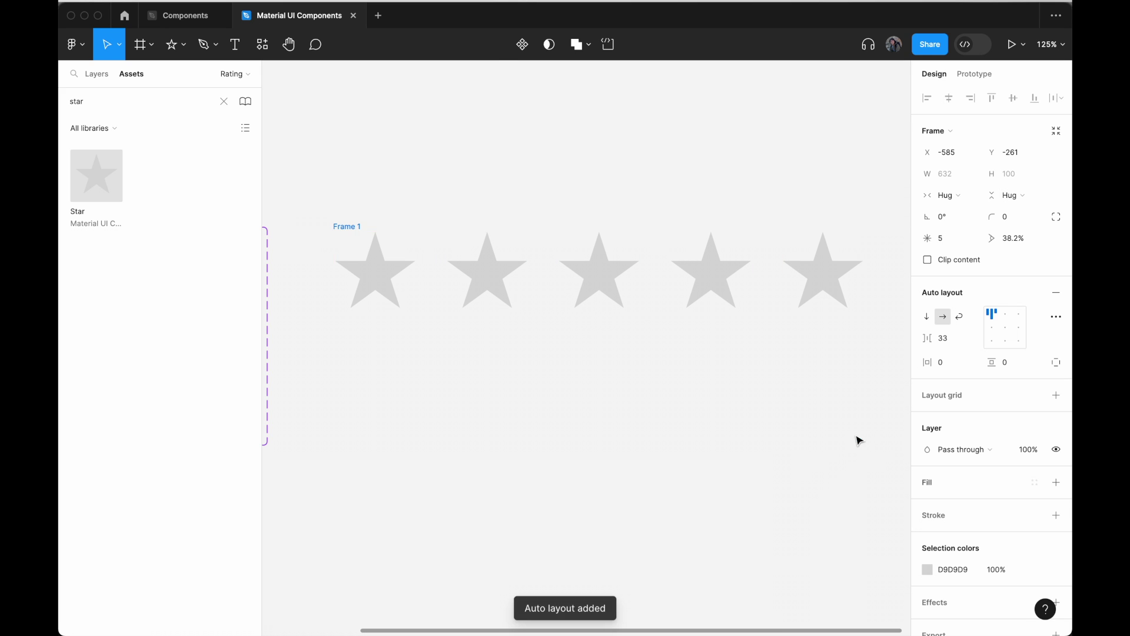
double_click(351, 226)
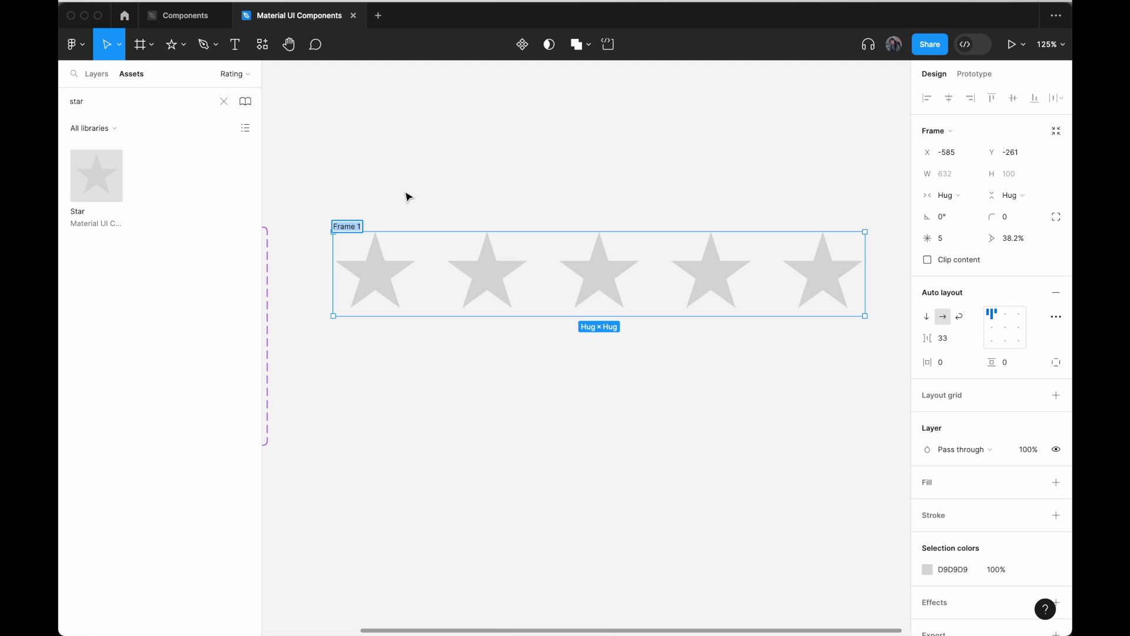
text(Bas)
text(ic ratin)
text(ating)
key(Return)
click(359, 213)
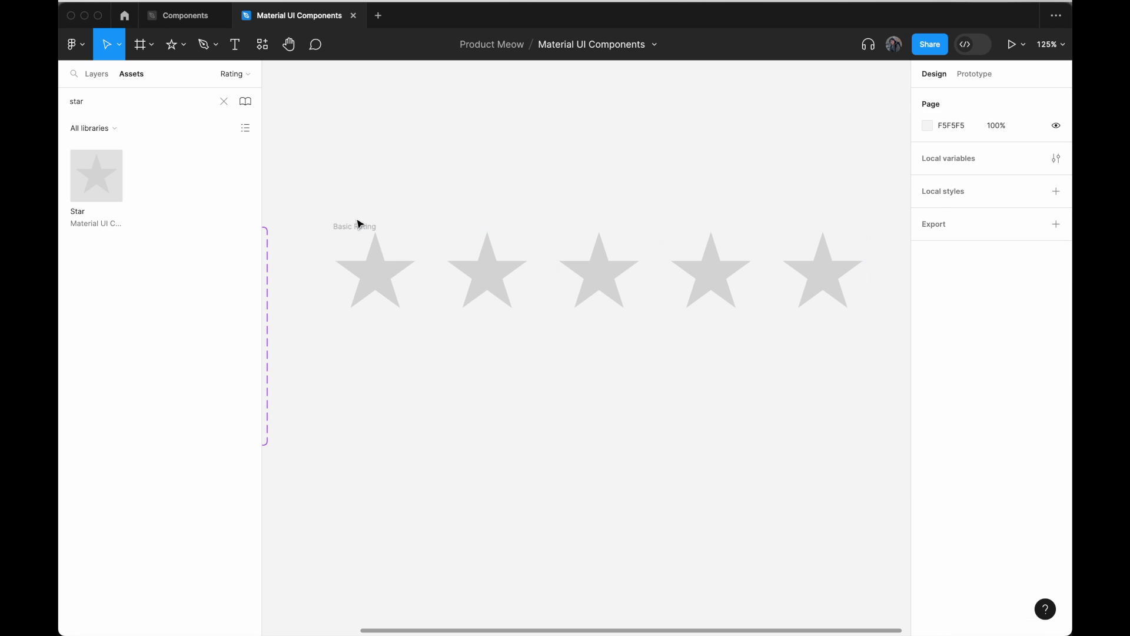
click(358, 226)
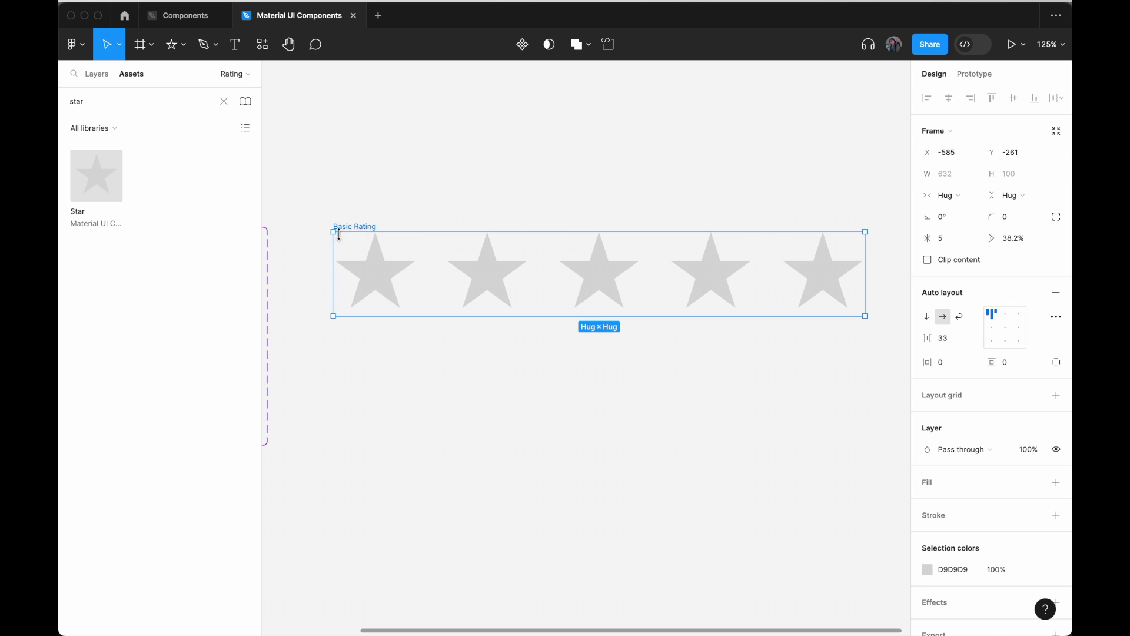
Set the Basic Rating frame's gap between stars to 16.
click(945, 341)
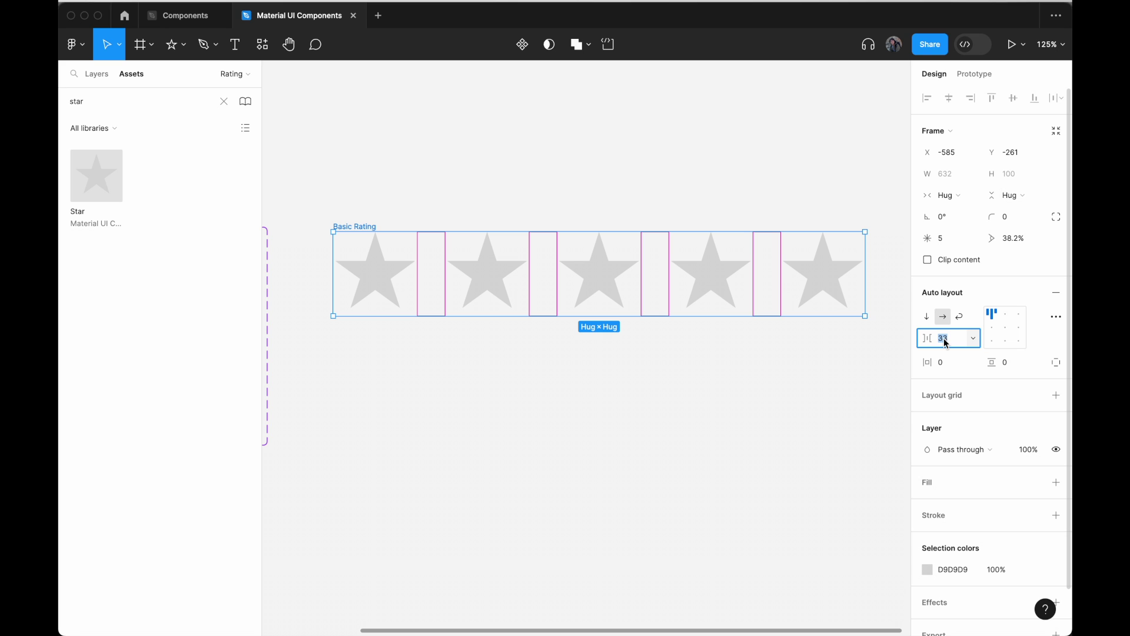
key(Return)
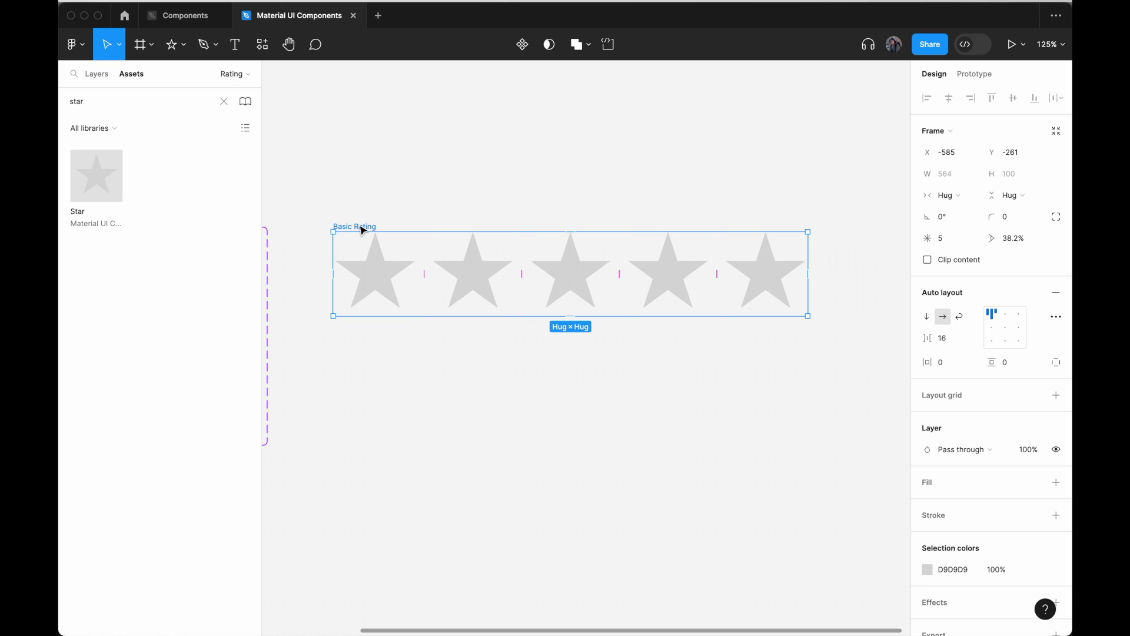
scroll(361, 227, left, 2)
scroll(361, 227, down, 1)
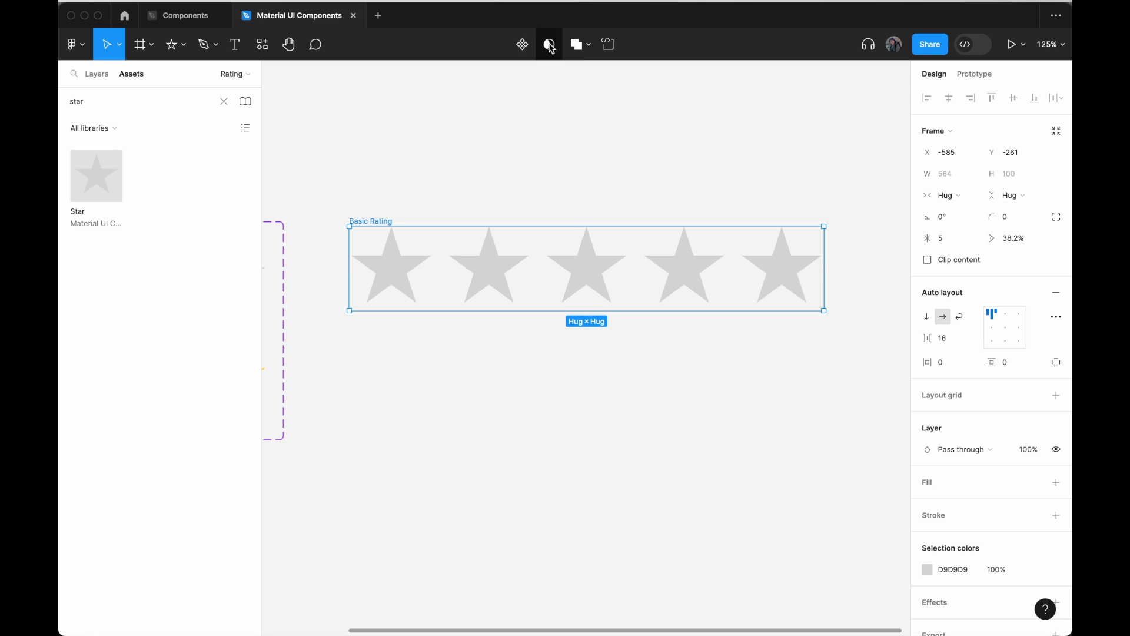
Make Basic Rating a component and add variants through Variant6, six star rows in total.
click(522, 45)
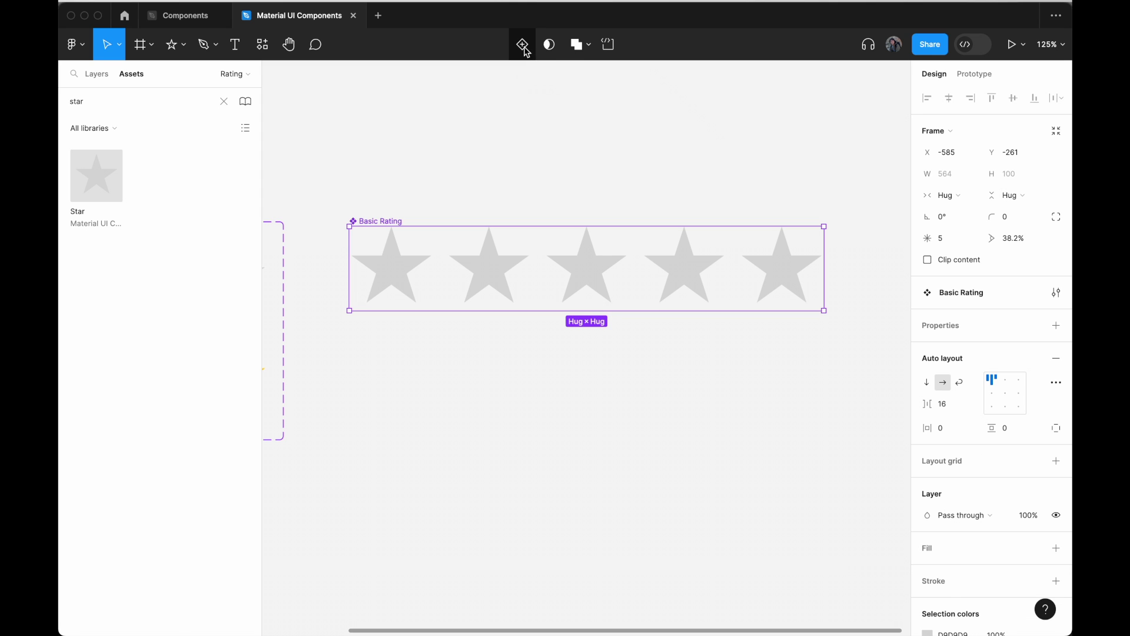
click(524, 46)
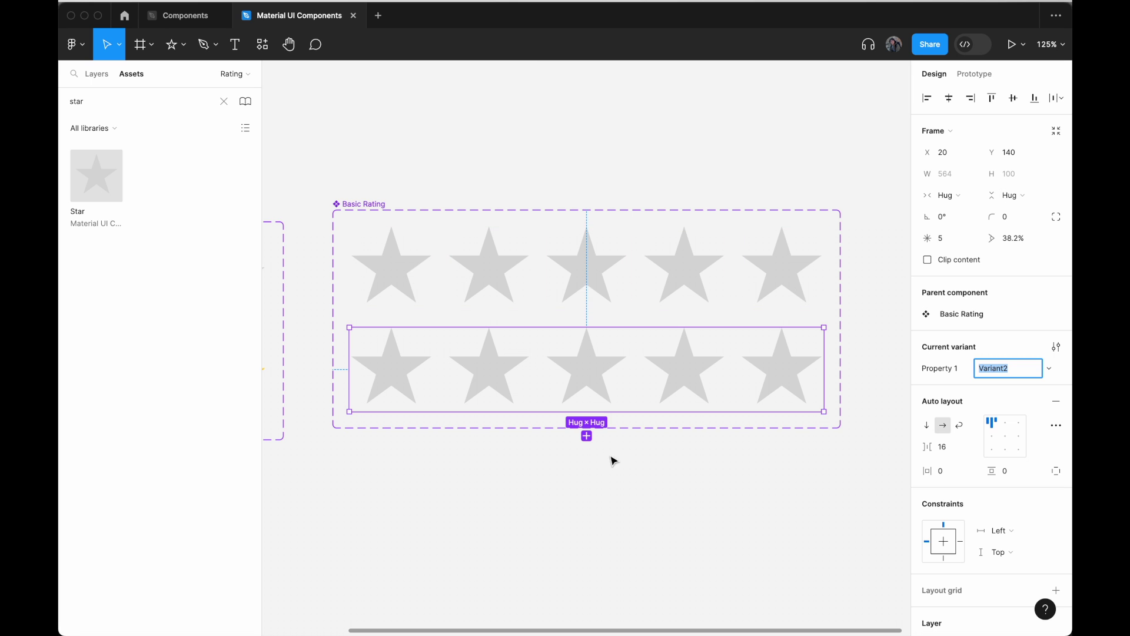
click(587, 436)
scroll(595, 483, down, 3)
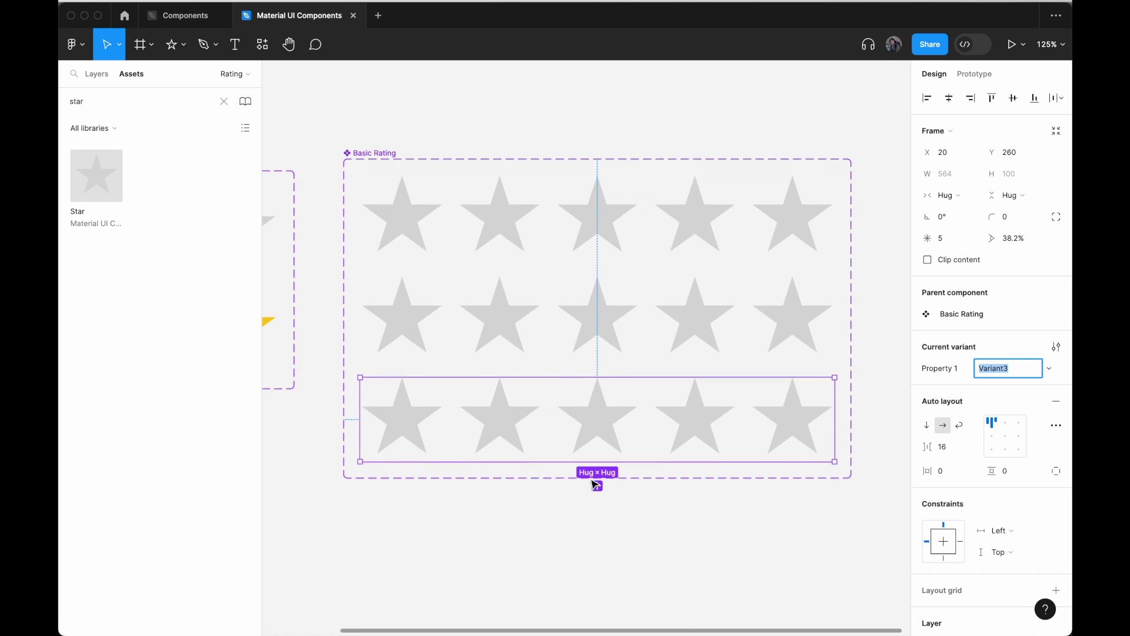
click(584, 449)
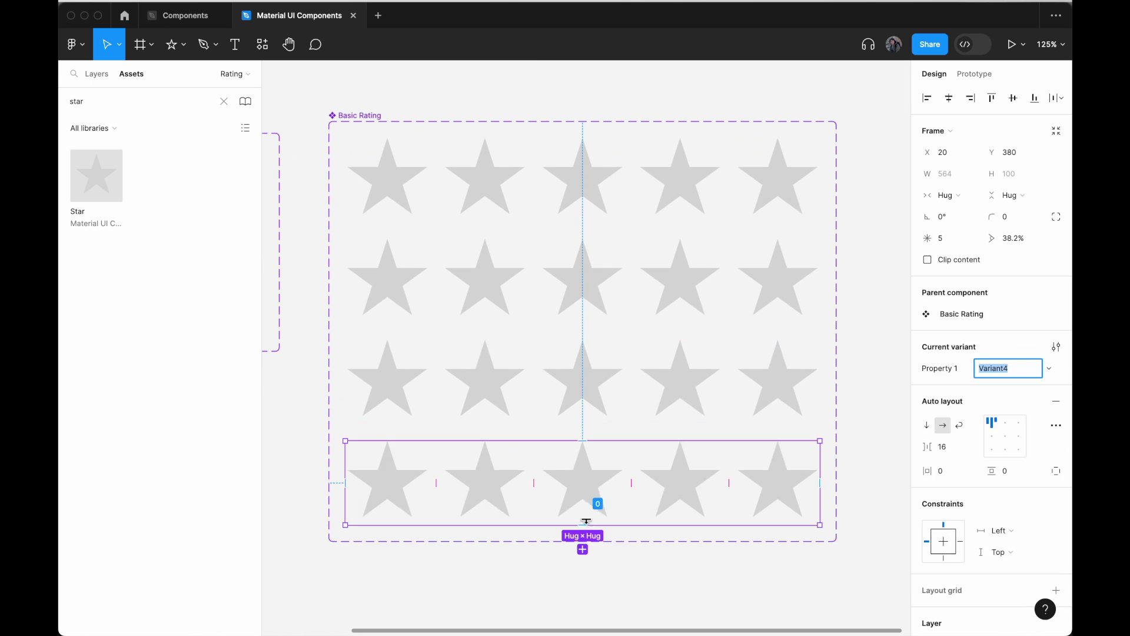
click(584, 551)
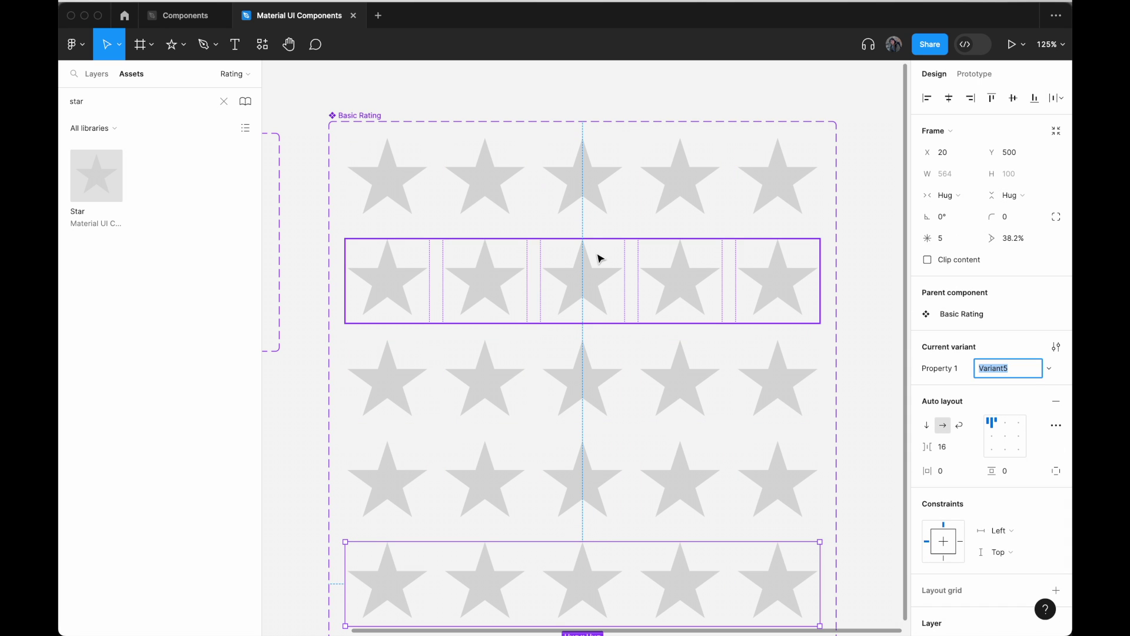
scroll(601, 283, down, 3)
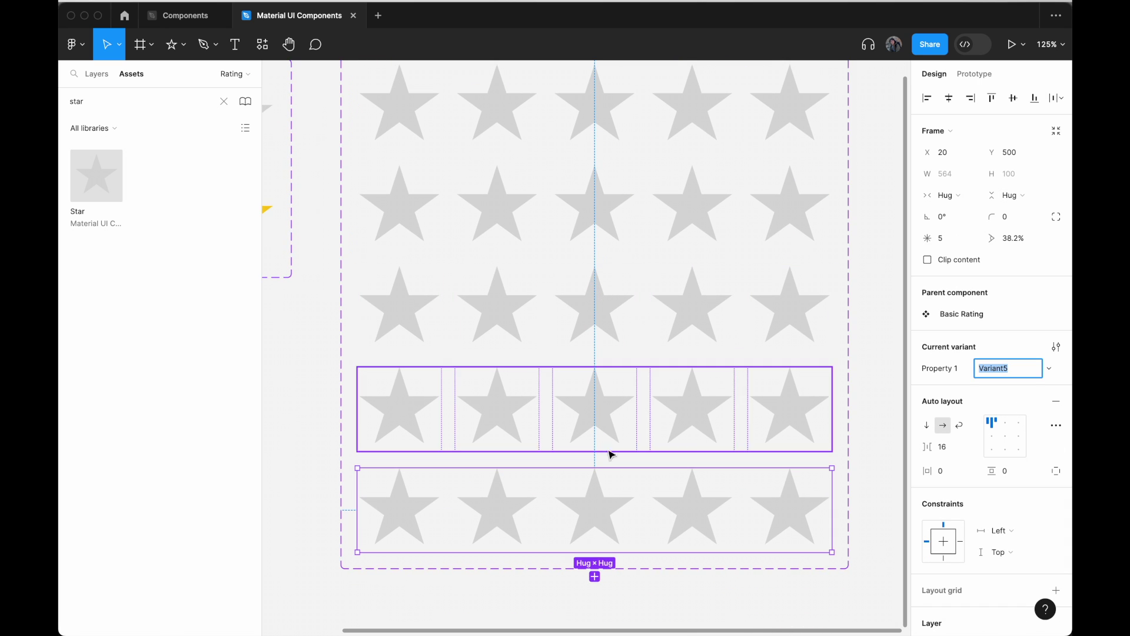
click(595, 576)
scroll(631, 544, up, 3)
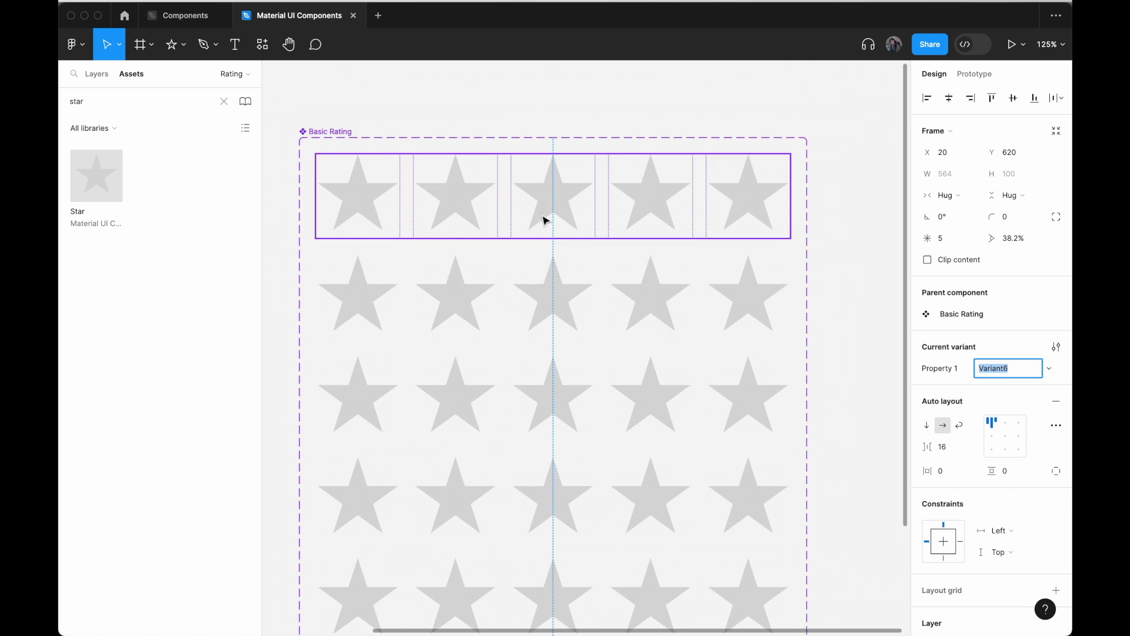
click(503, 220)
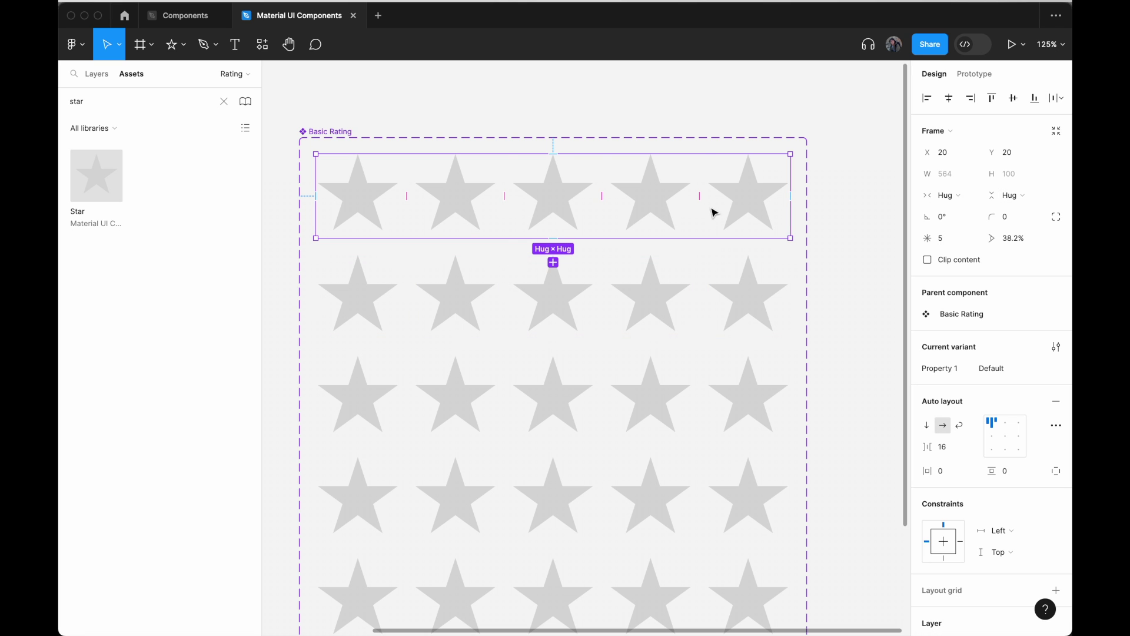
Set the first star of row two and the first two stars of row three to Active.
double_click(377, 302)
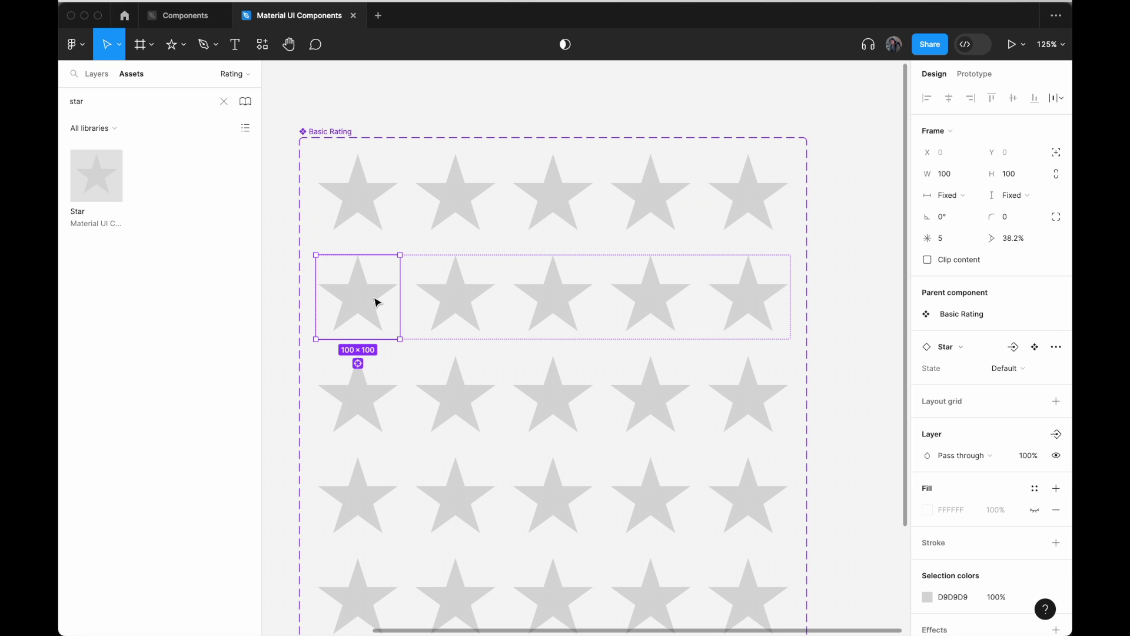
click(1025, 369)
click(1016, 383)
click(365, 394)
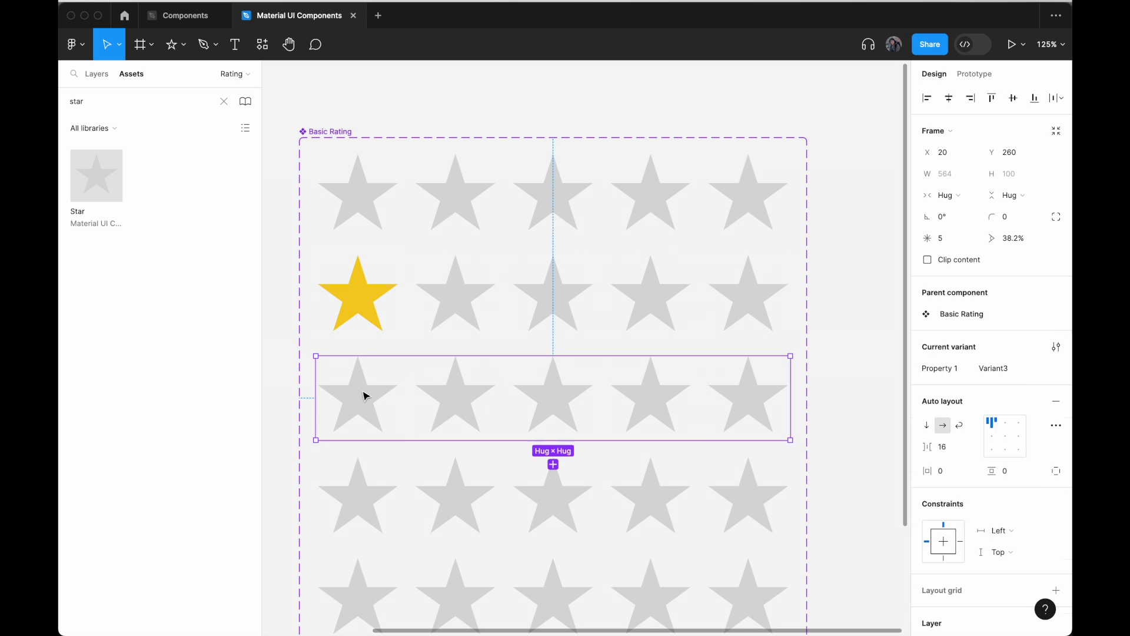
click(365, 394)
shift+click(459, 394)
click(1022, 370)
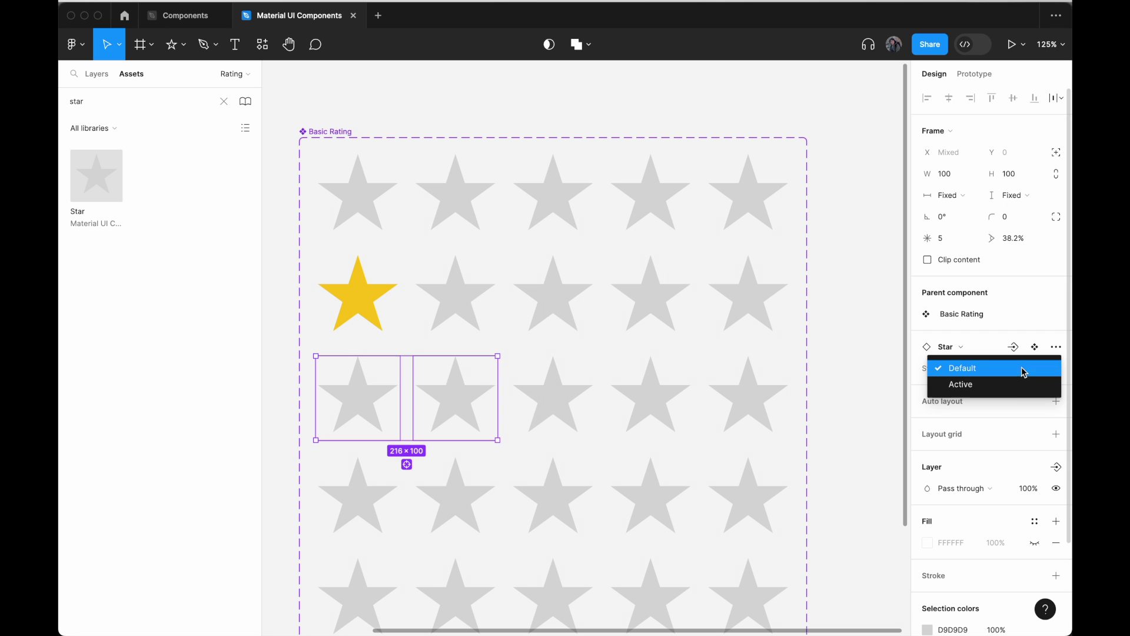
click(1016, 384)
Make the first three stars of the fourth row Active.
scroll(651, 453, down, 3)
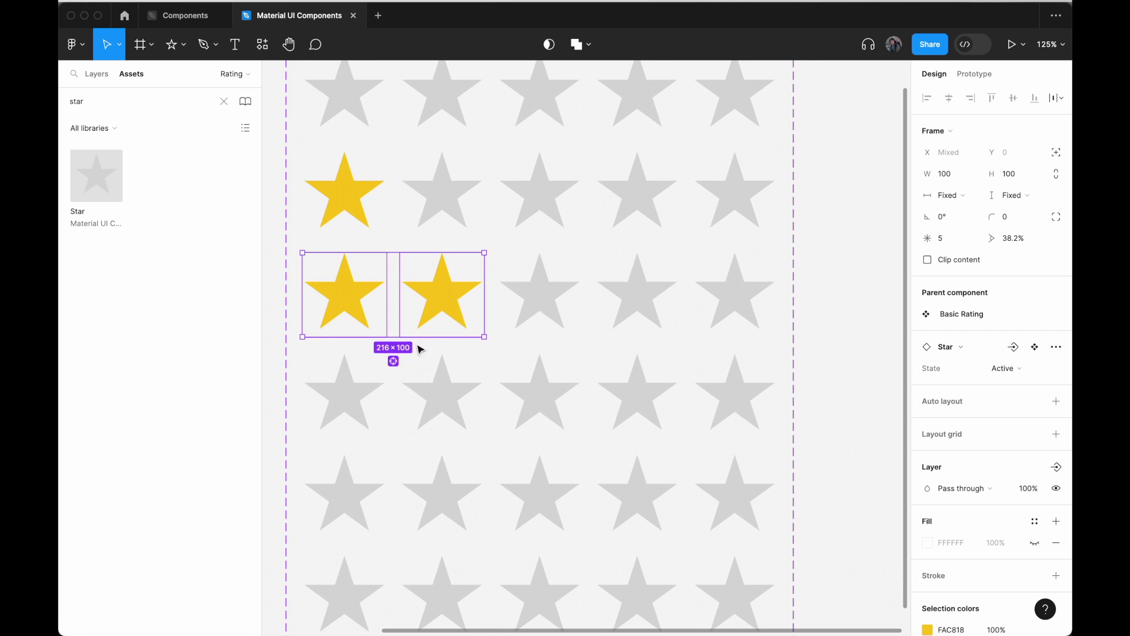
click(351, 394)
click(351, 394)
shift+click(447, 404)
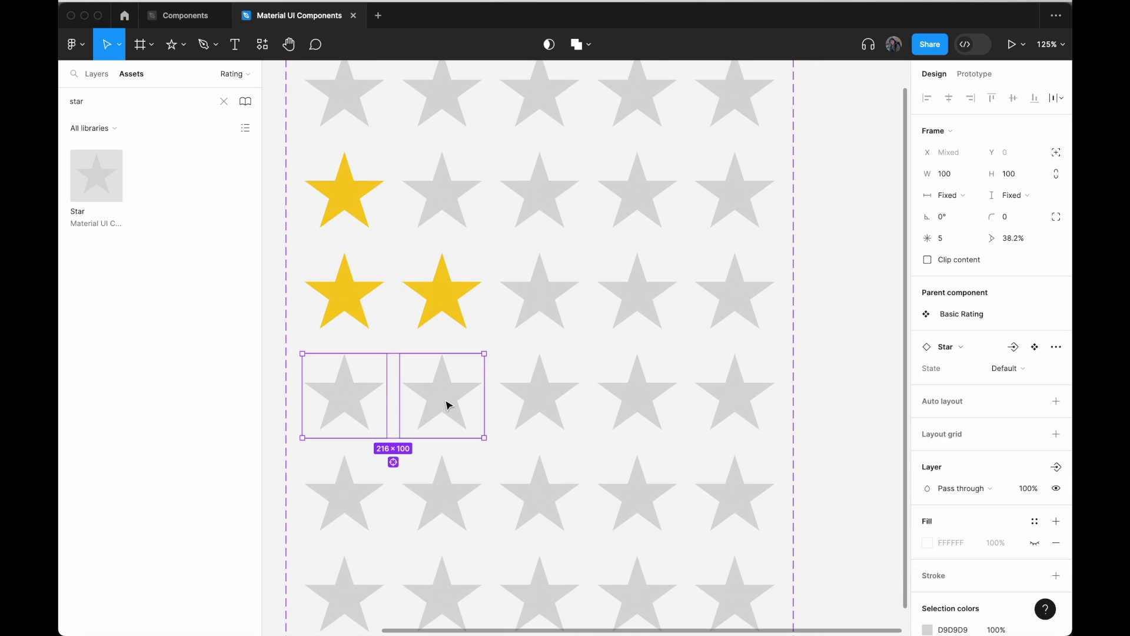
shift+click(535, 401)
click(1003, 368)
click(1008, 384)
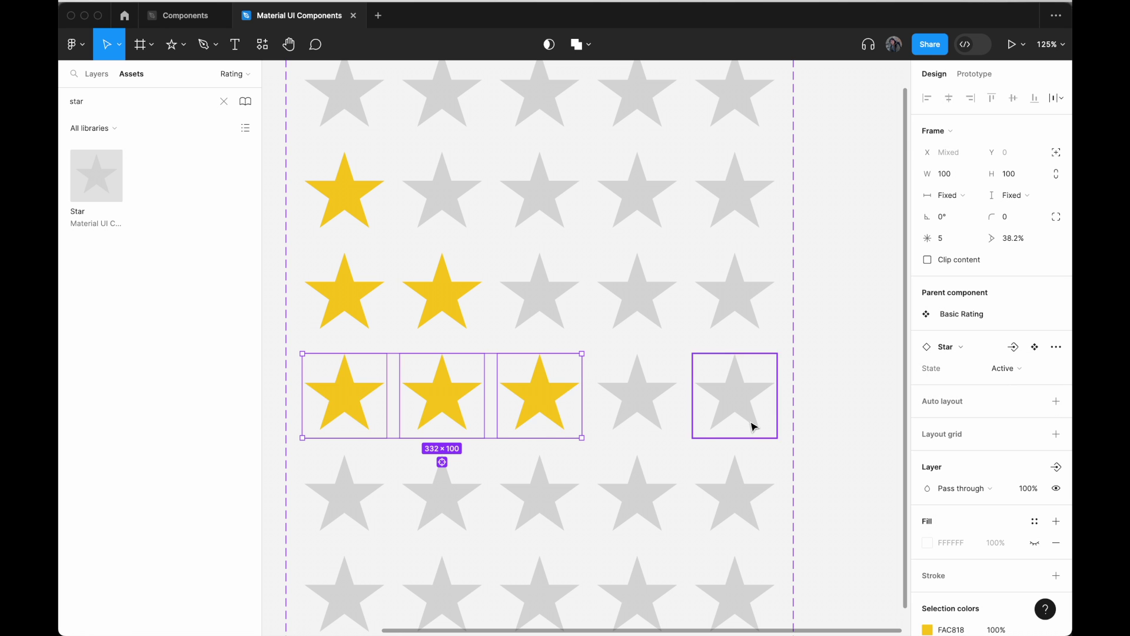
Make the first four stars of the fifth row Active.
scroll(714, 421, down, 3)
click(714, 422)
click(341, 411)
shift+click(393, 410)
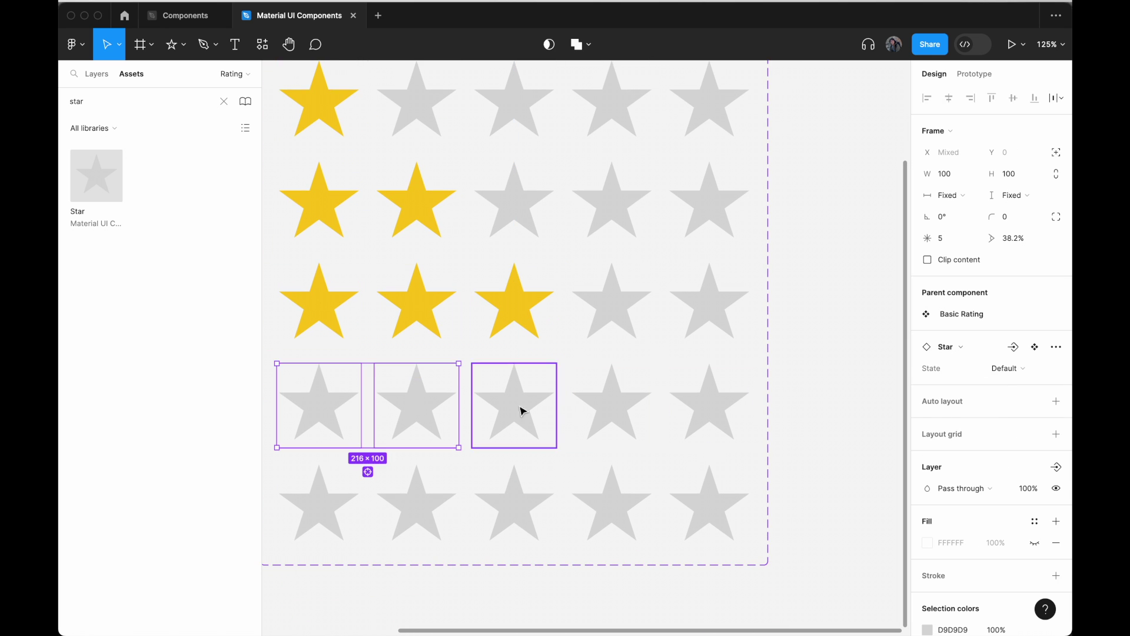
shift+click(520, 408)
shift+click(624, 421)
scroll(623, 422, left, 2)
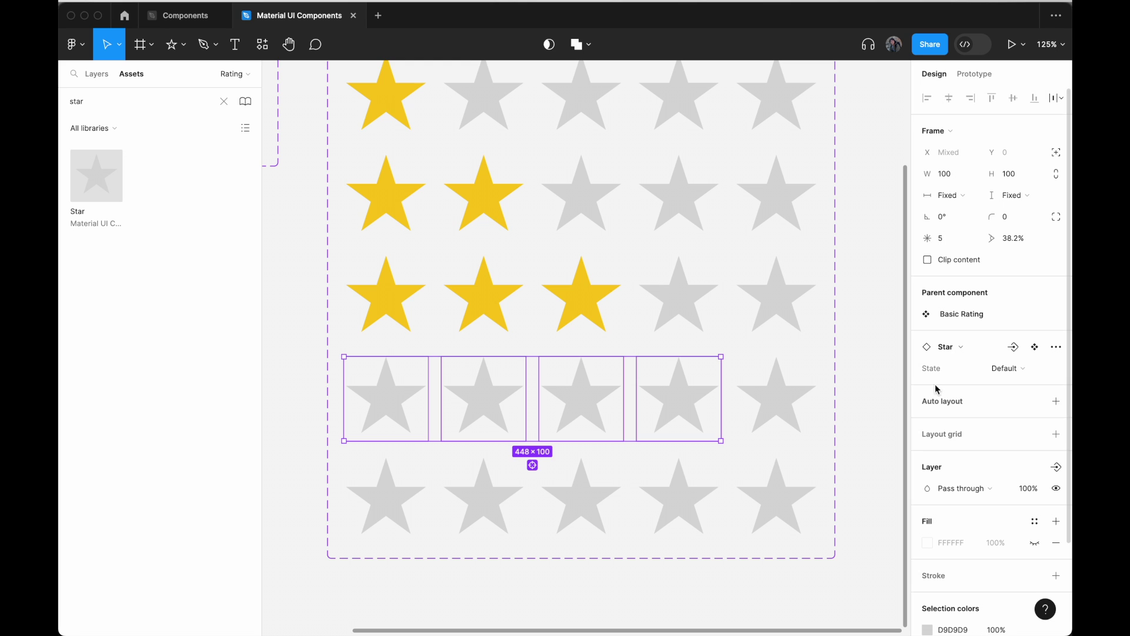
click(1008, 368)
click(1007, 384)
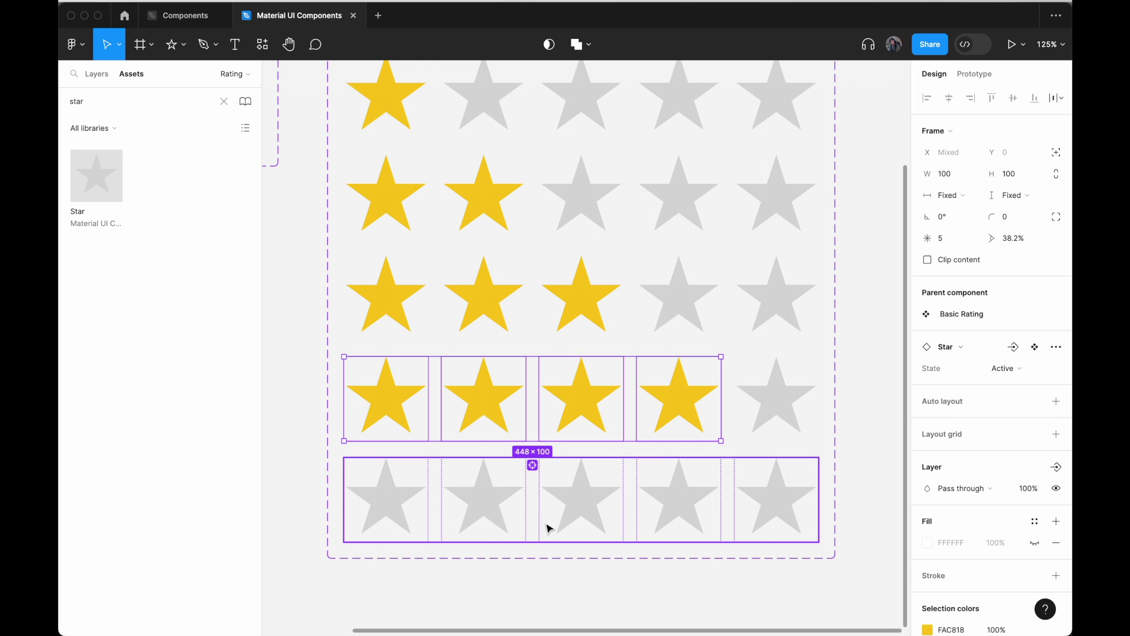
Set all five stars of the bottom row to Active.
click(406, 498)
key(super+a)
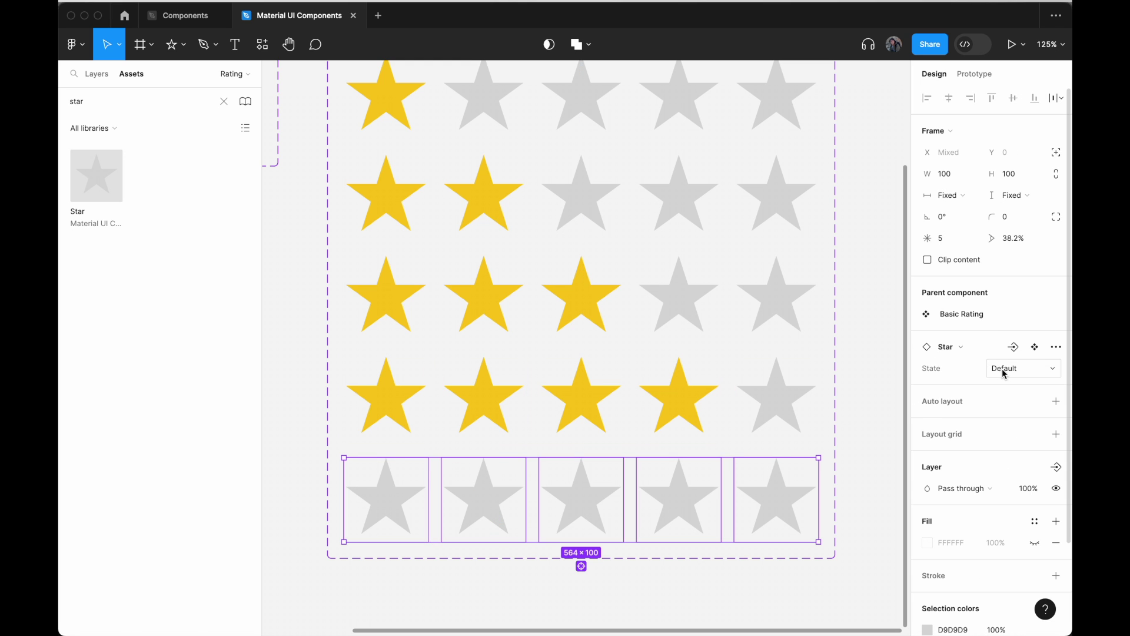
click(1006, 367)
click(1006, 386)
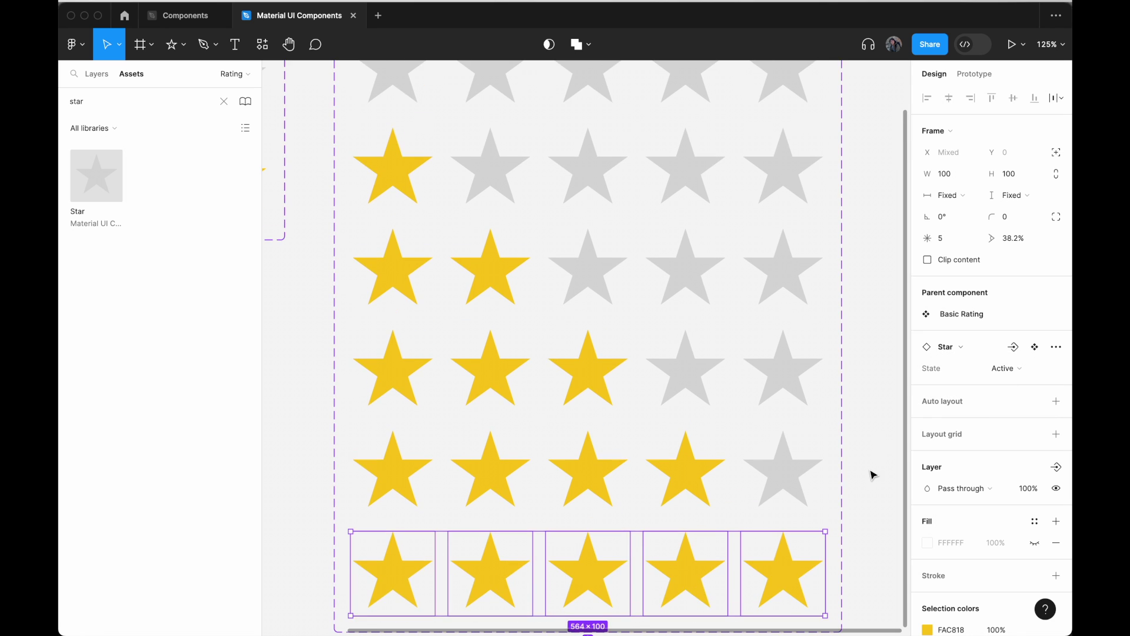
scroll(873, 475, down, 4)
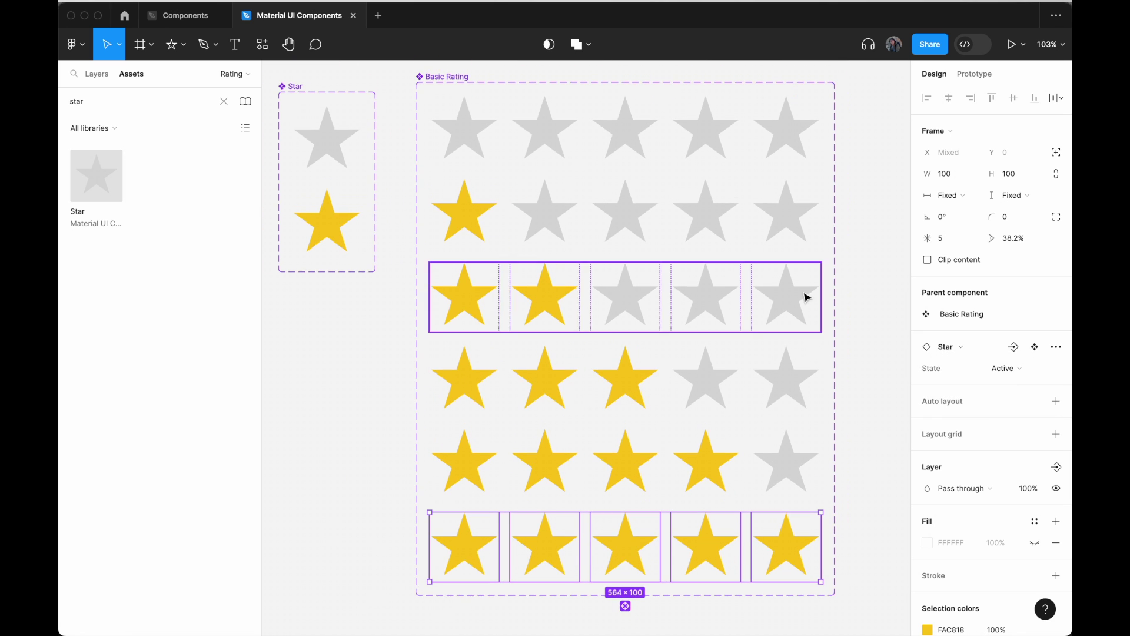
Rename the Basic Rating variant property to Star.
click(553, 79)
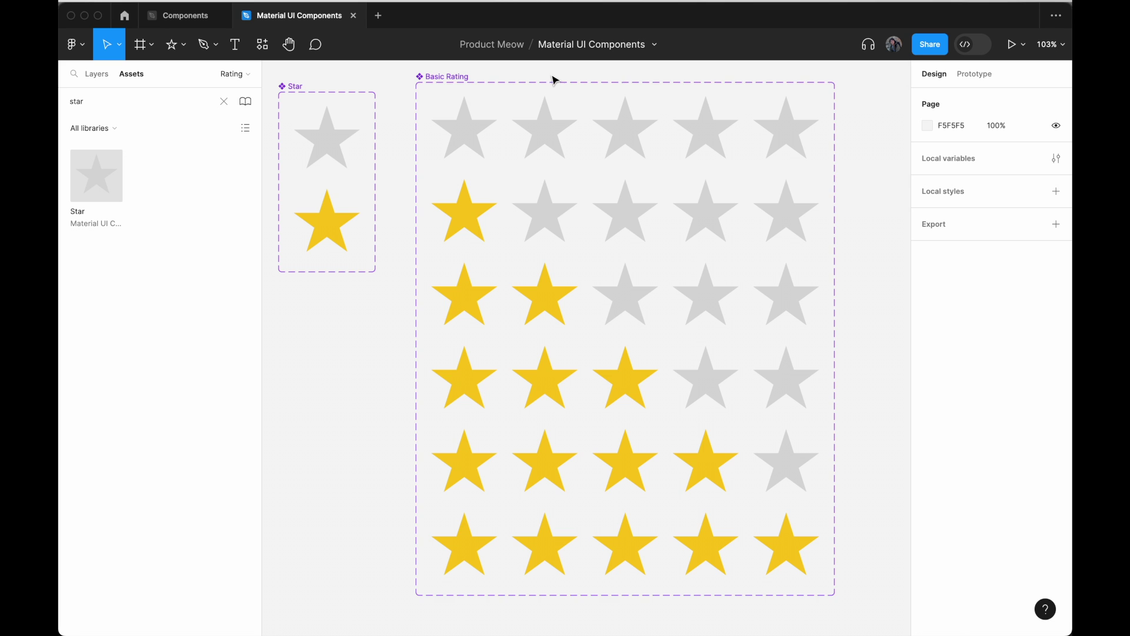
click(449, 81)
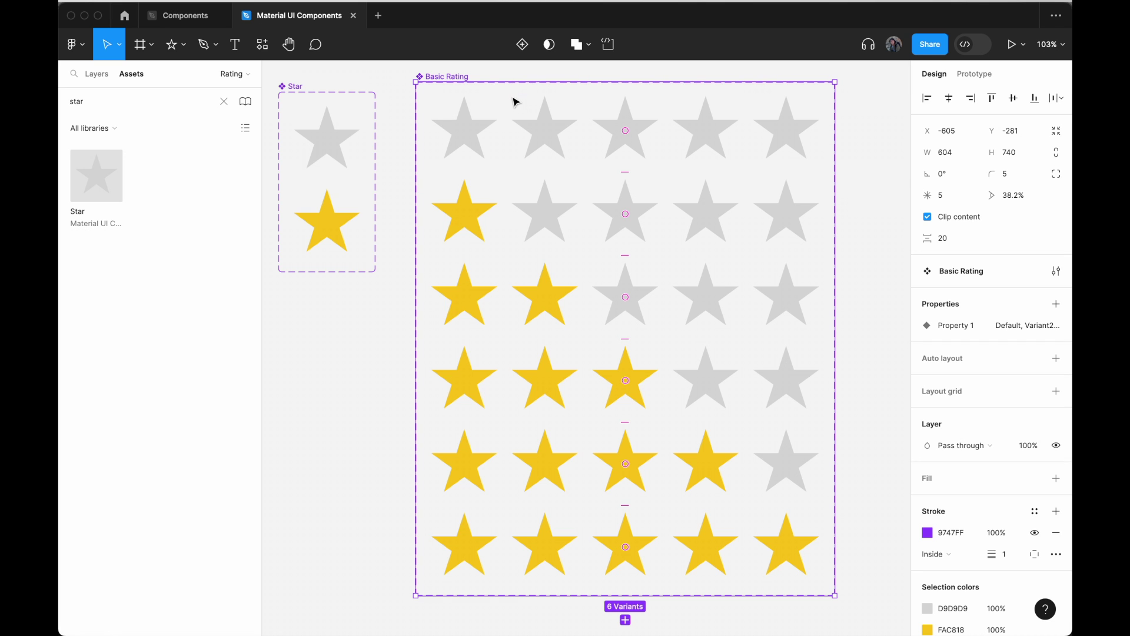
click(498, 114)
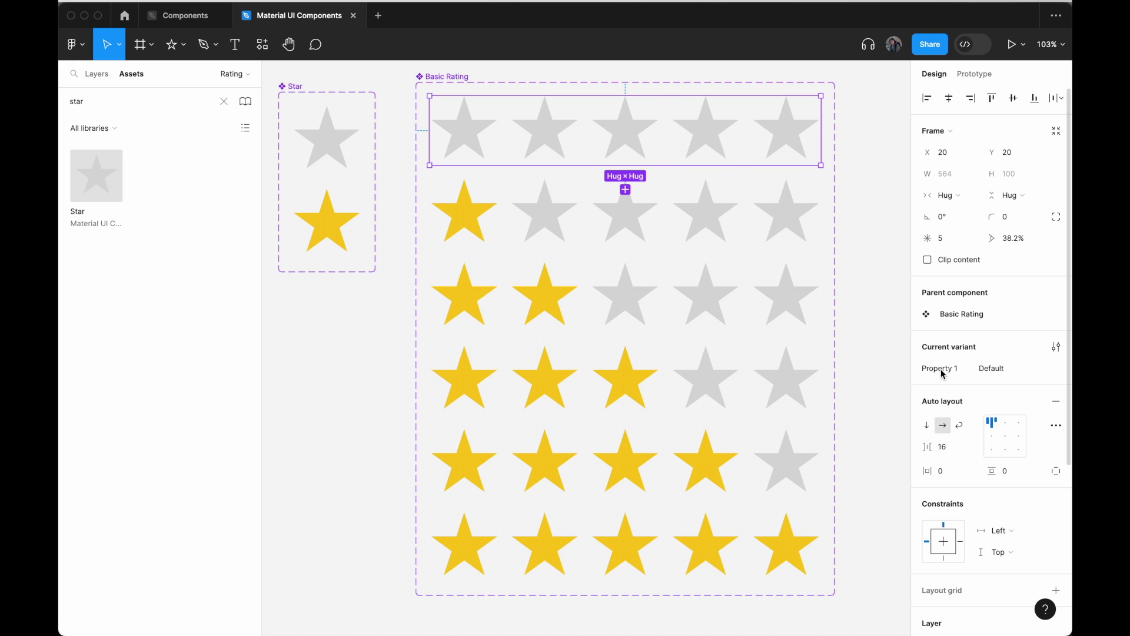
text(Star)
key(Return)
click(940, 369)
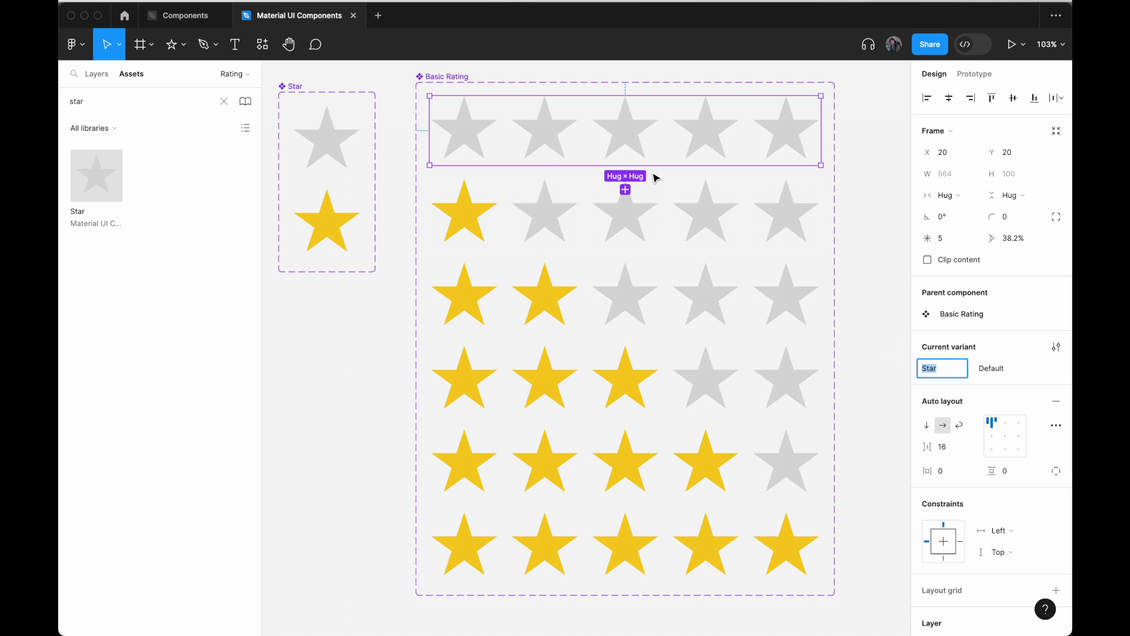
click(442, 76)
double_click(959, 331)
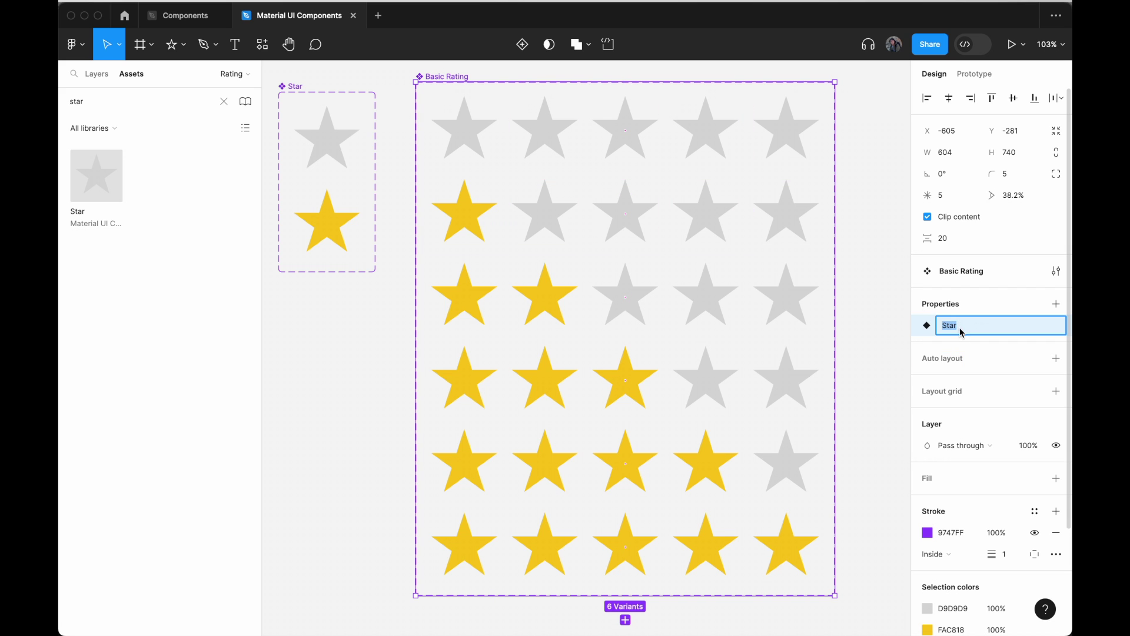
text(Star)
key(Return)
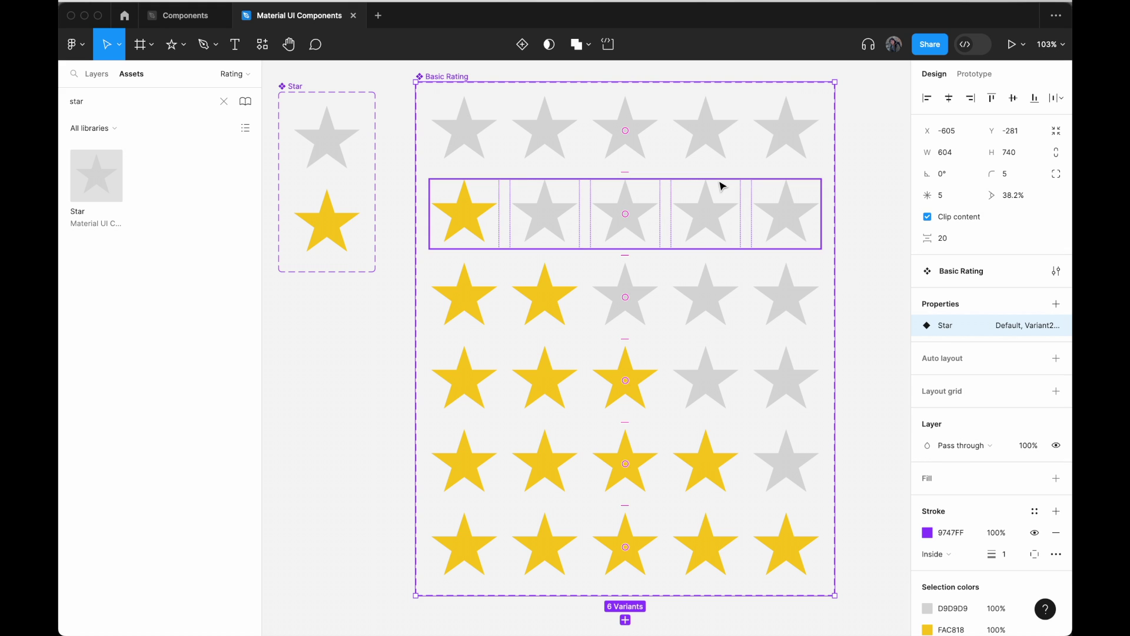
Set the first rows' Star values to 0, 1 and 2.
click(694, 134)
click(1001, 375)
text(0)
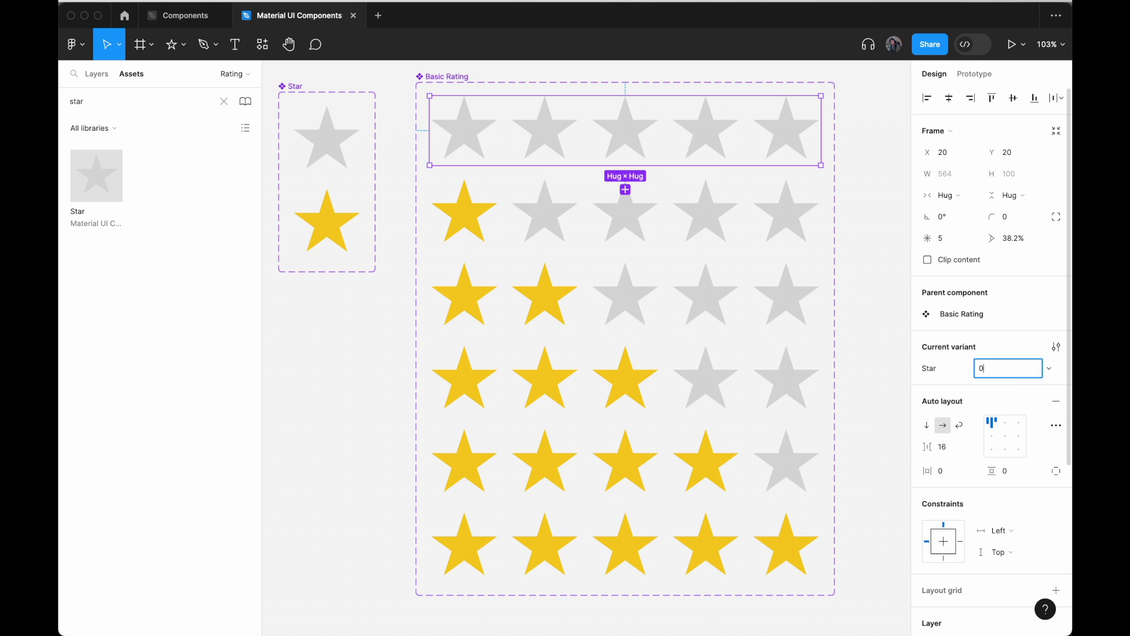
key(Return)
click(671, 198)
click(999, 371)
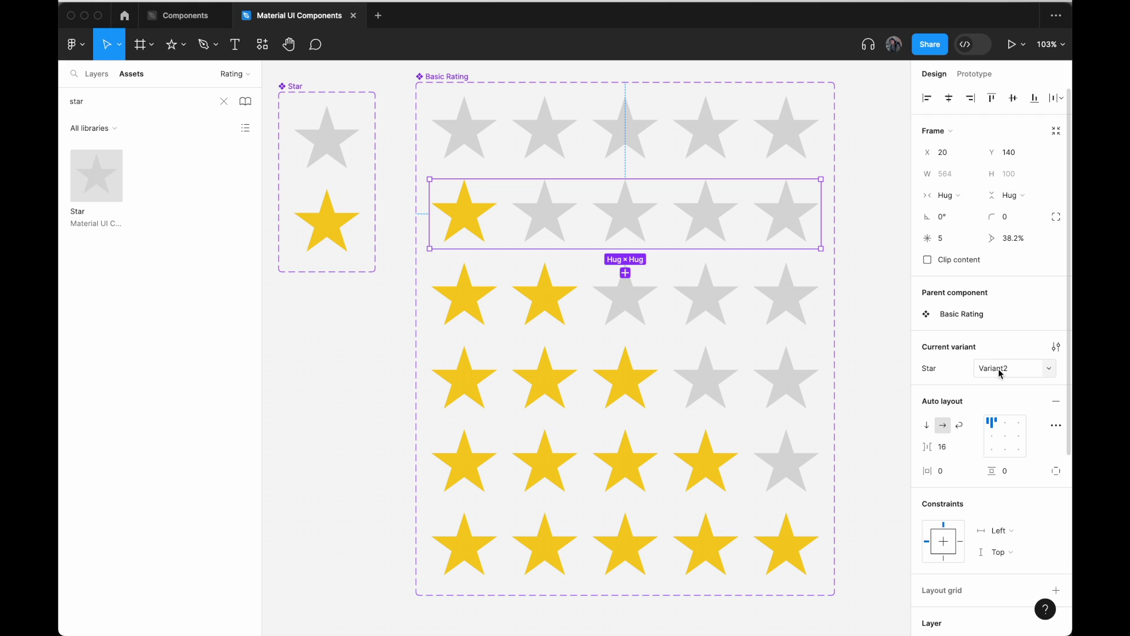
text(1)
key(Return)
click(777, 324)
click(995, 369)
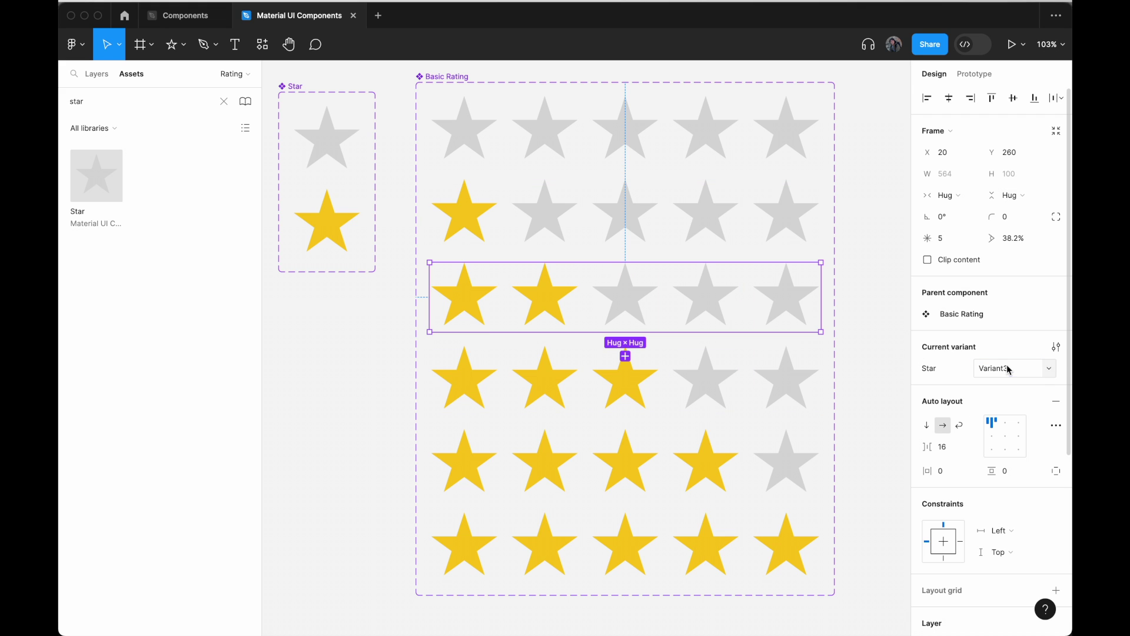
text(2)
key(Return)
Set the remaining rows' Star values to 3, 4 and 5.
click(612, 377)
click(1005, 379)
text(3)
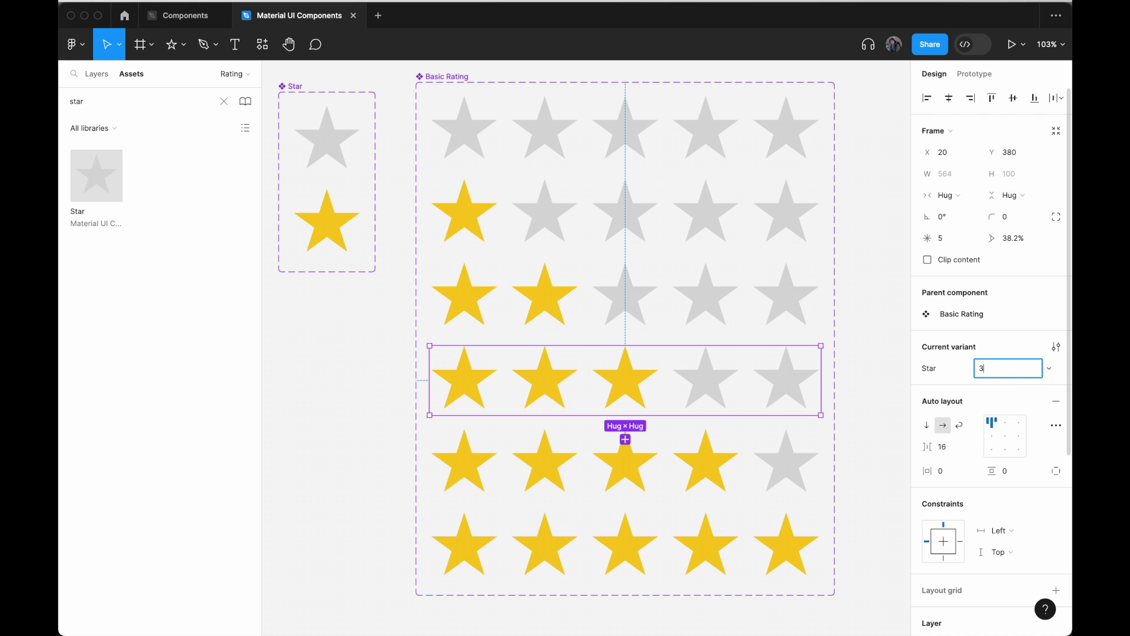
key(Return)
click(807, 441)
click(1005, 378)
text(4)
key(Return)
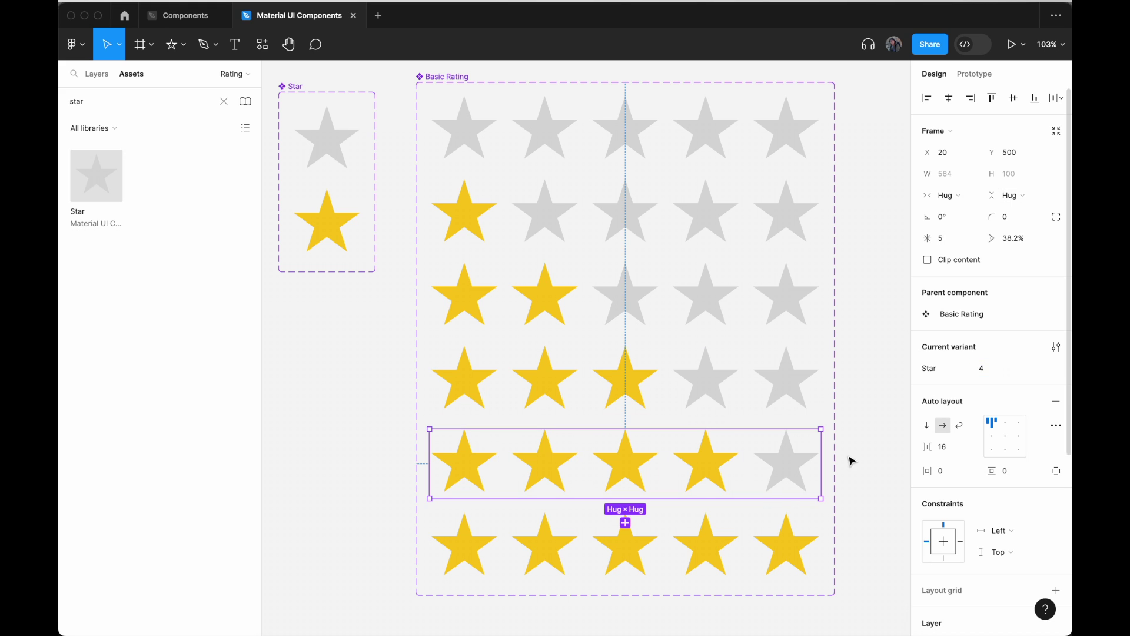
click(761, 542)
click(1007, 374)
text(5)
key(Return)
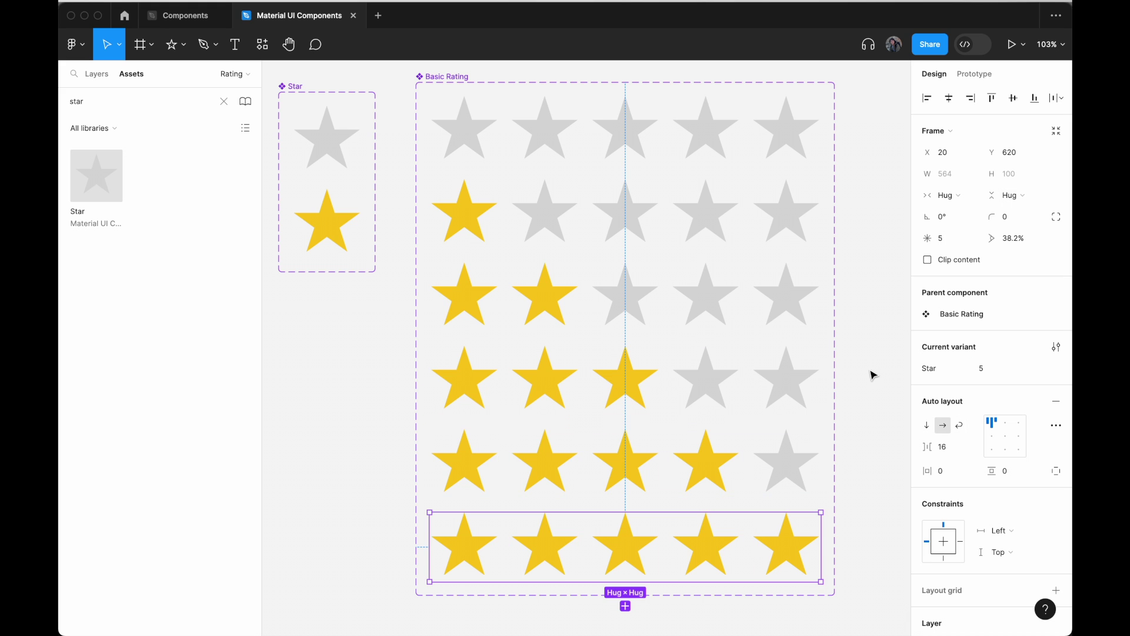
click(869, 373)
scroll(853, 348, right, 2)
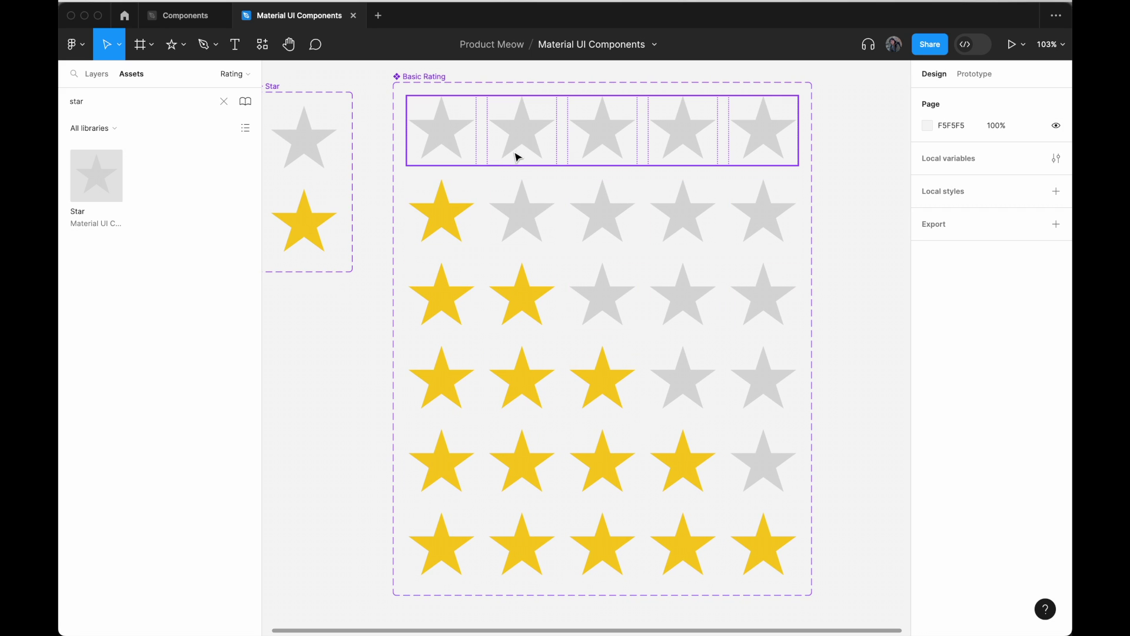
Select the first star in the top Basic Rating row and show its Prototype settings.
scroll(527, 179, right, 2)
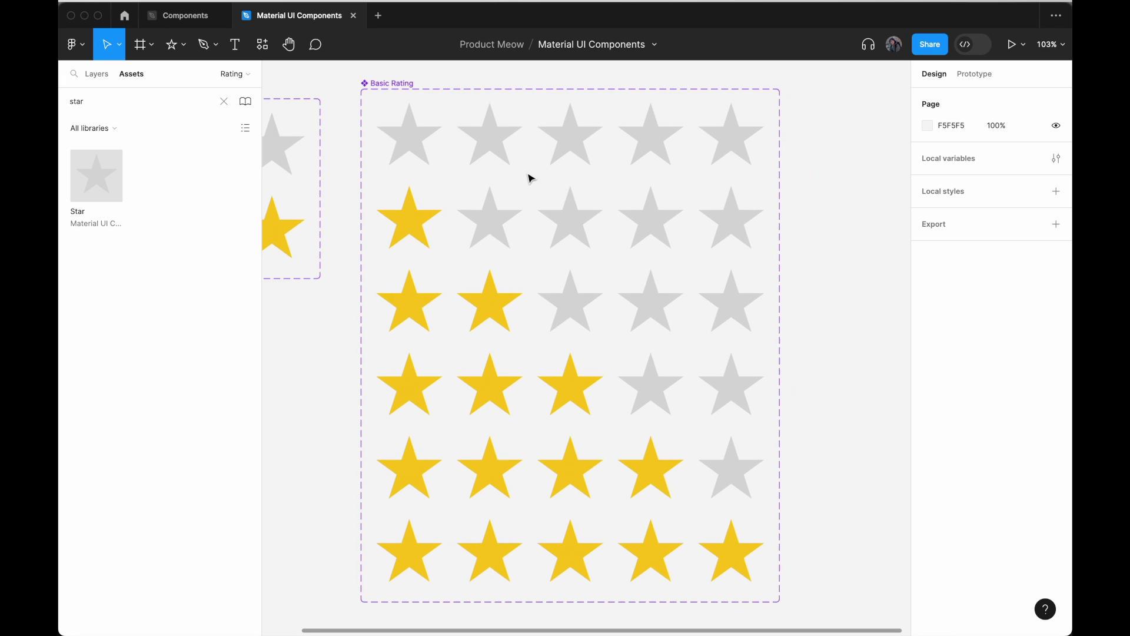
scroll(528, 178, left, 3)
scroll(530, 178, up, 2)
scroll(530, 178, left, 2)
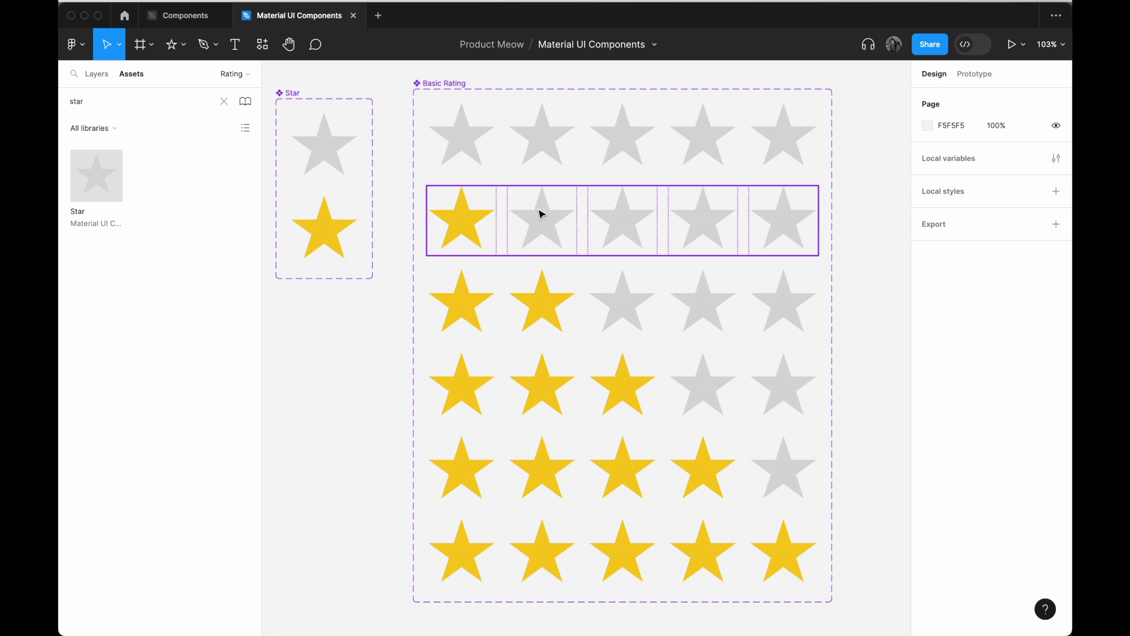
double_click(560, 144)
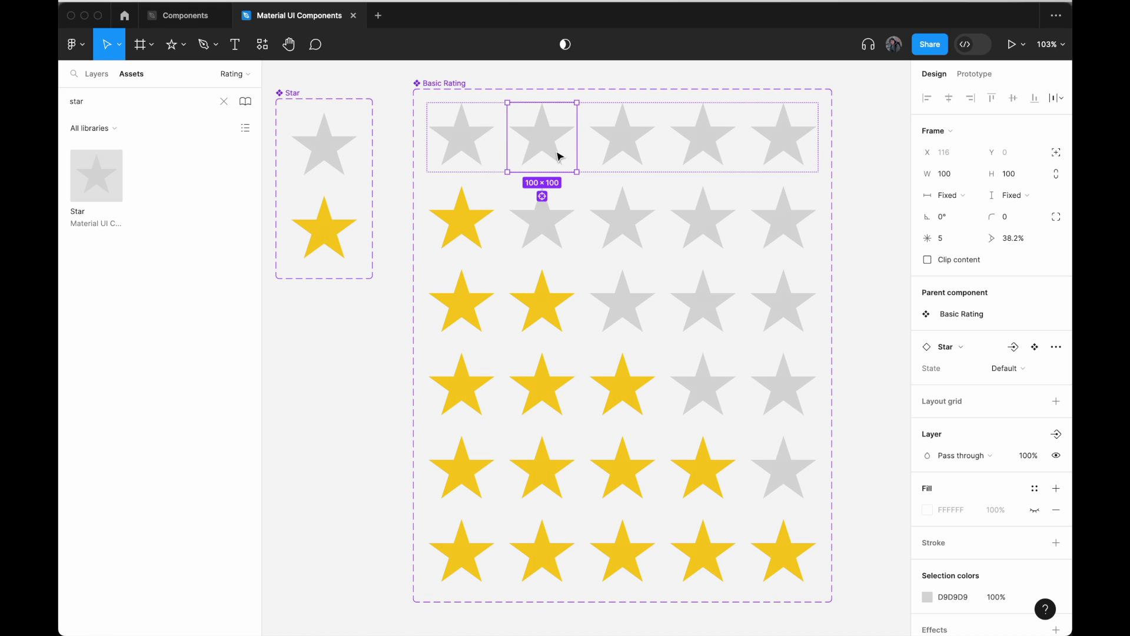
click(465, 148)
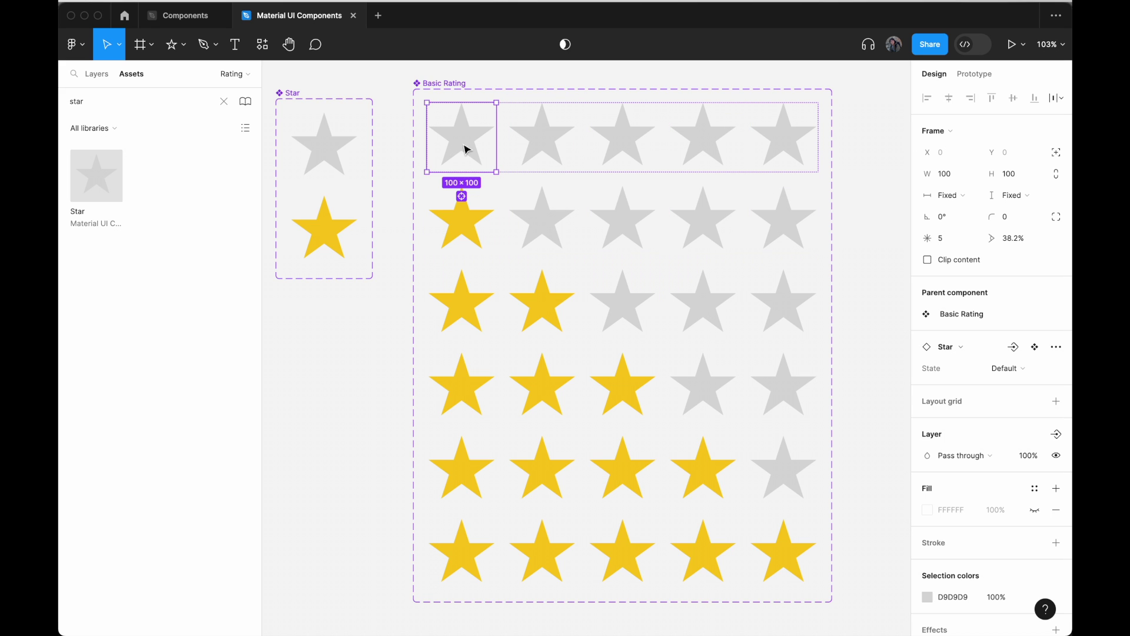
click(974, 73)
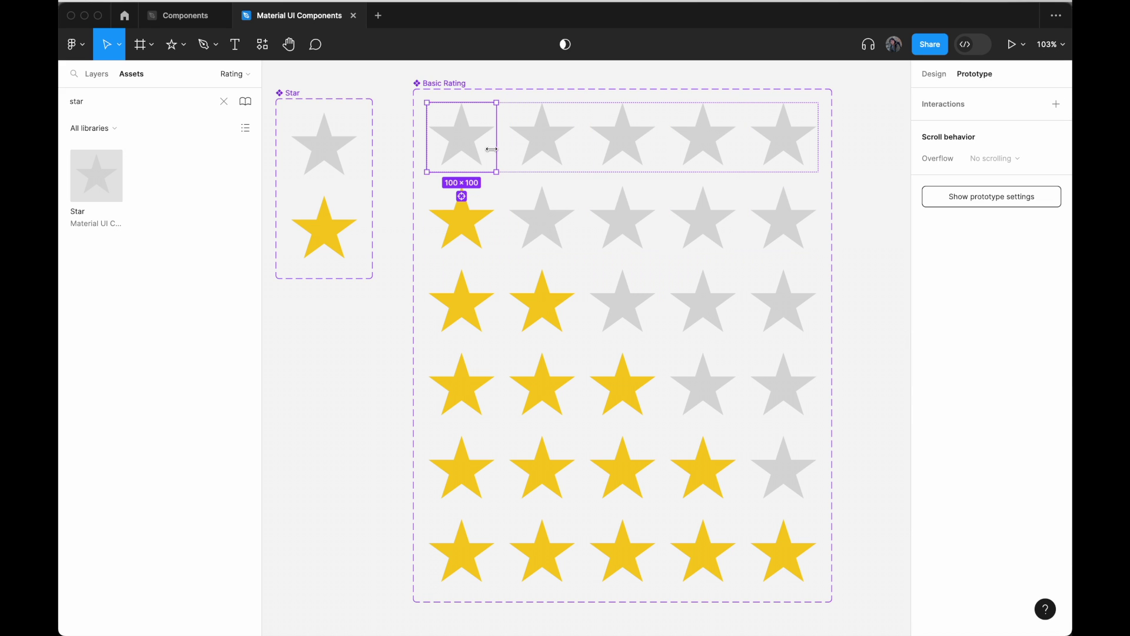
Link the first and second top-row stars to the Star 1 and Star 2 rows with While hovering triggers.
drag(497, 141, 531, 201)
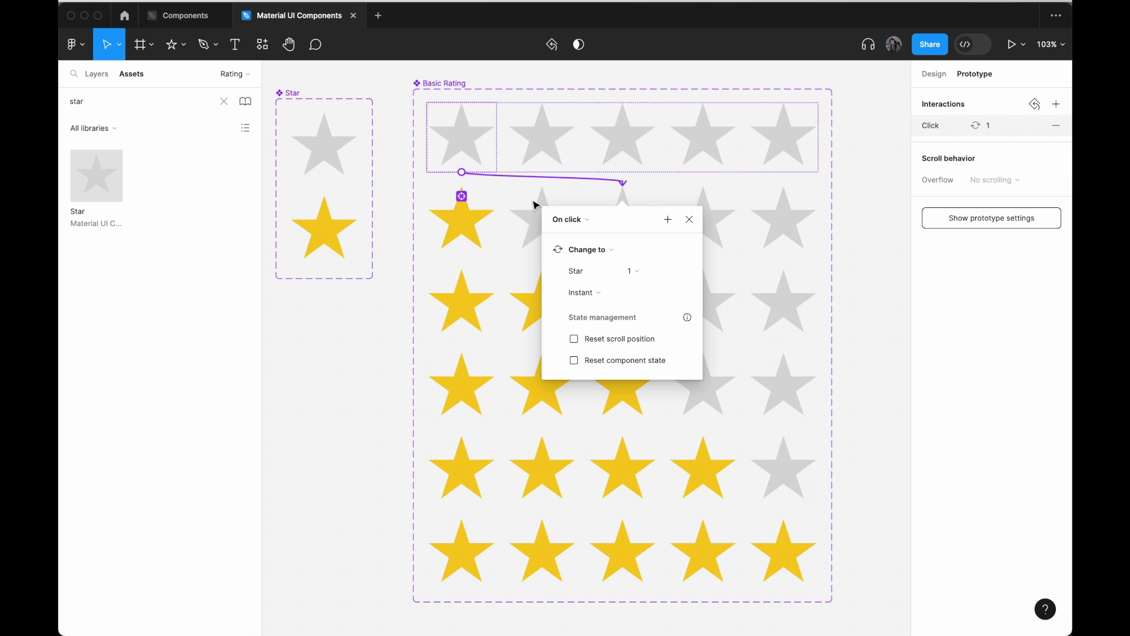
click(580, 223)
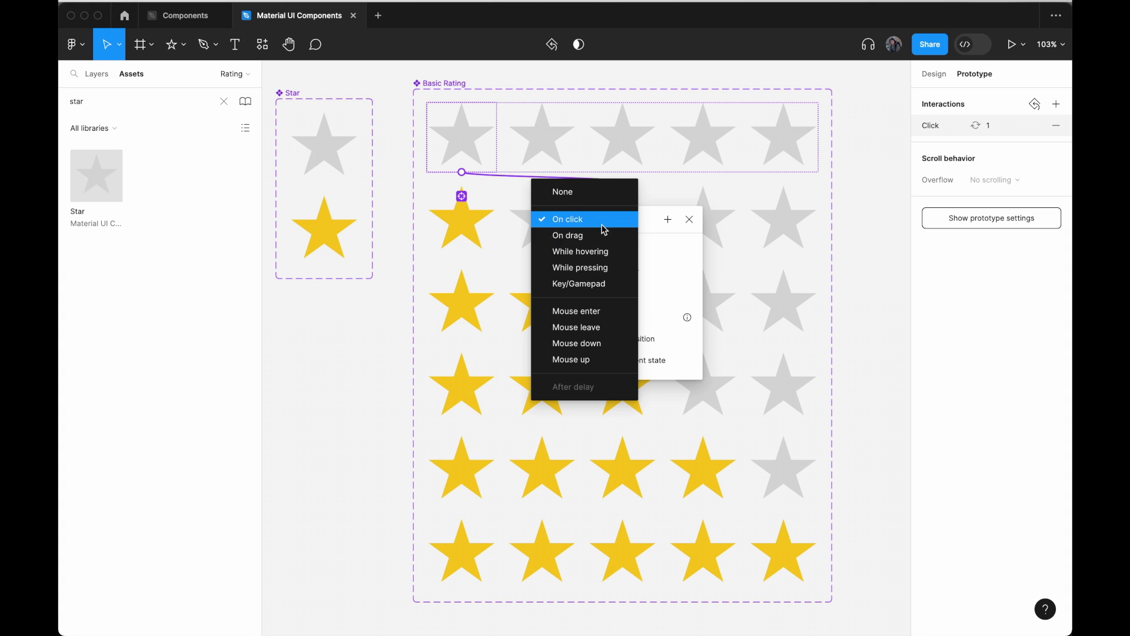
click(610, 259)
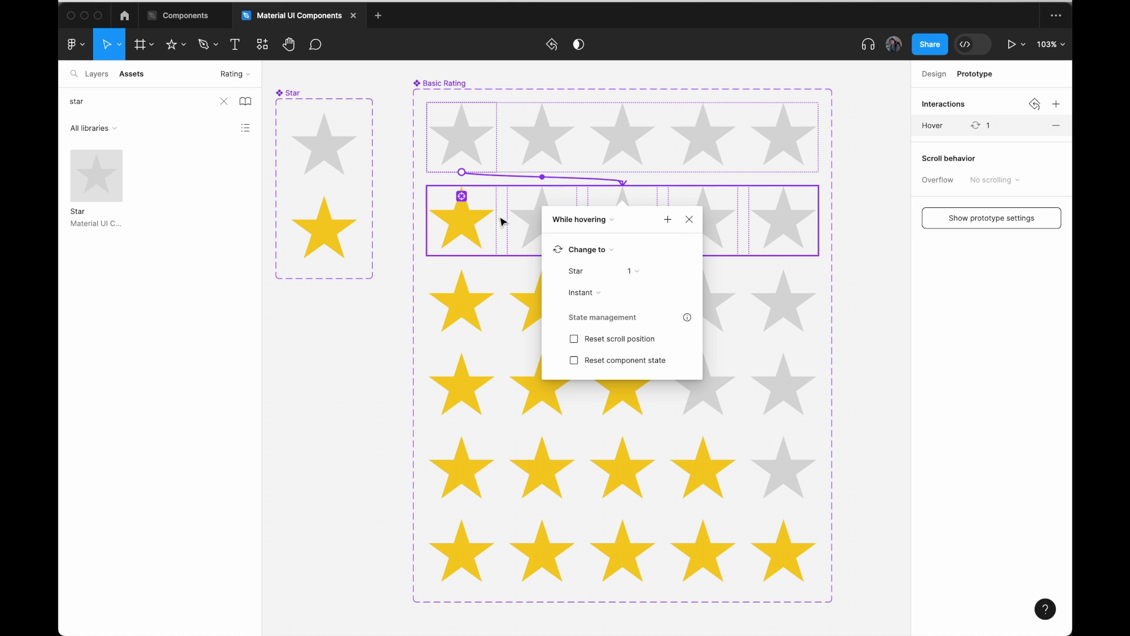
click(542, 145)
click(588, 147)
click(575, 141)
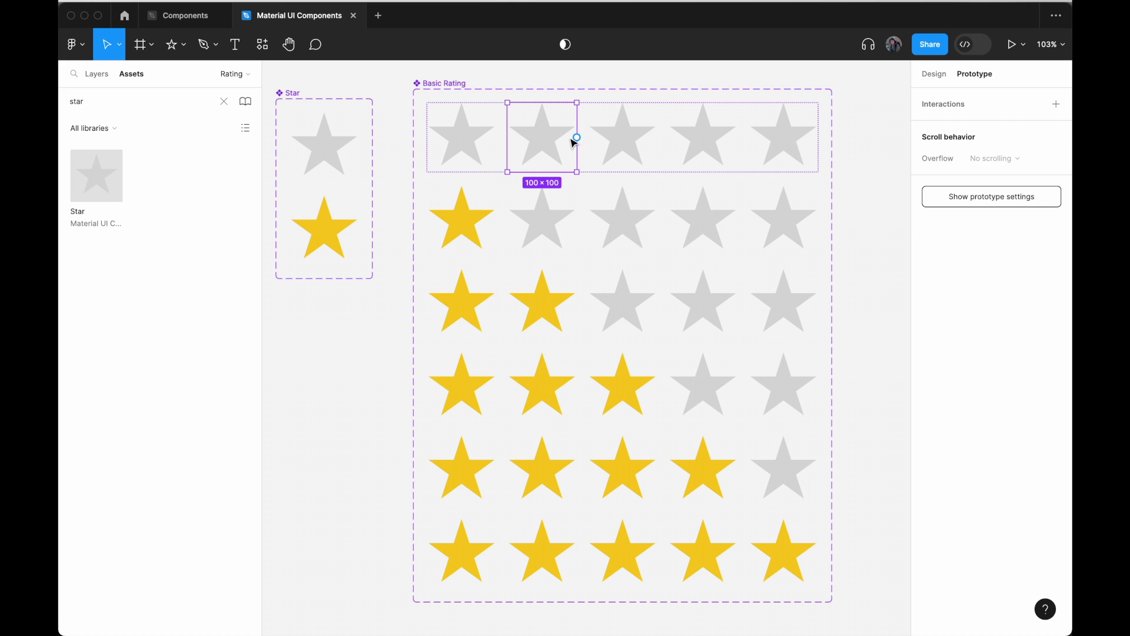
drag(577, 140, 621, 268)
click(591, 302)
click(594, 319)
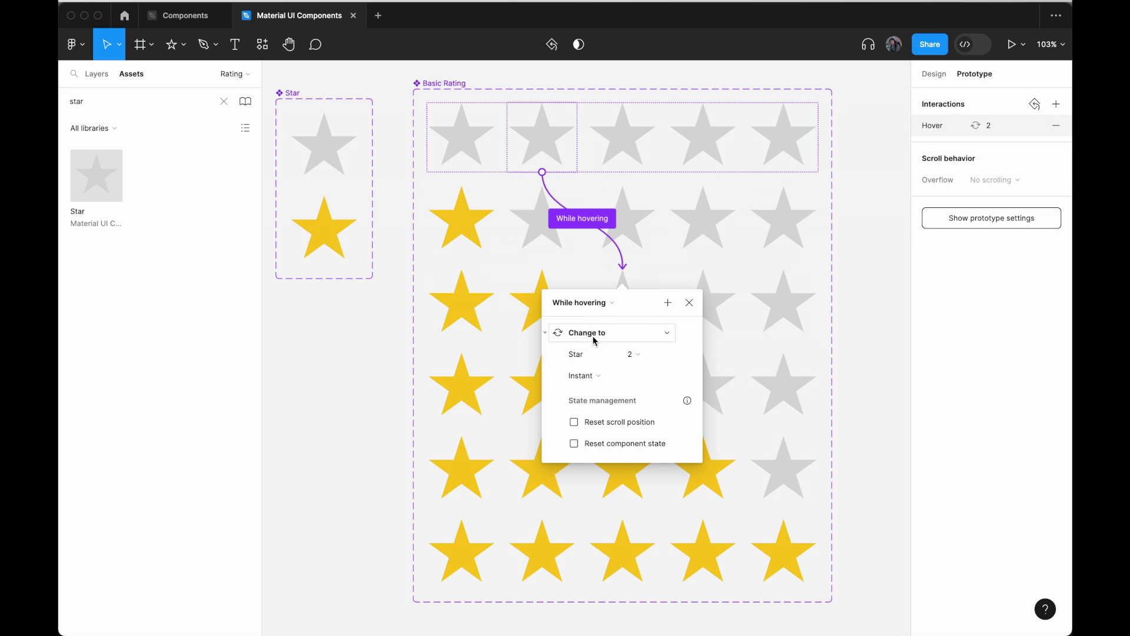
click(638, 144)
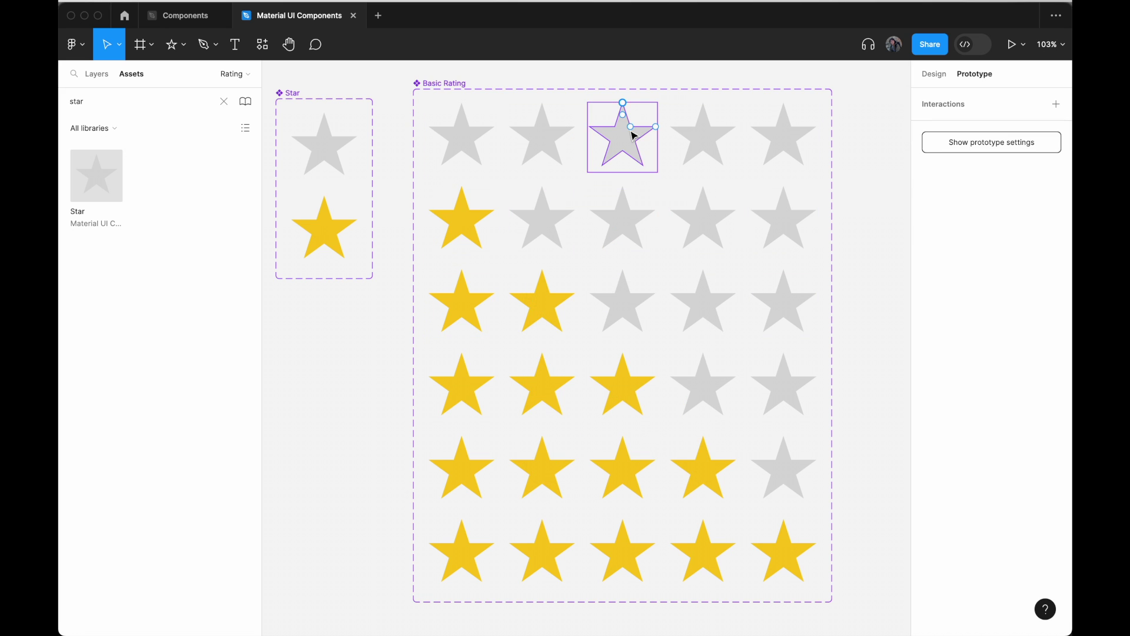
Link the third, fourth and fifth stars to the Star 3, 4 and 5 rows with While hovering triggers.
click(696, 143)
click(652, 142)
drag(658, 139, 622, 362)
click(588, 386)
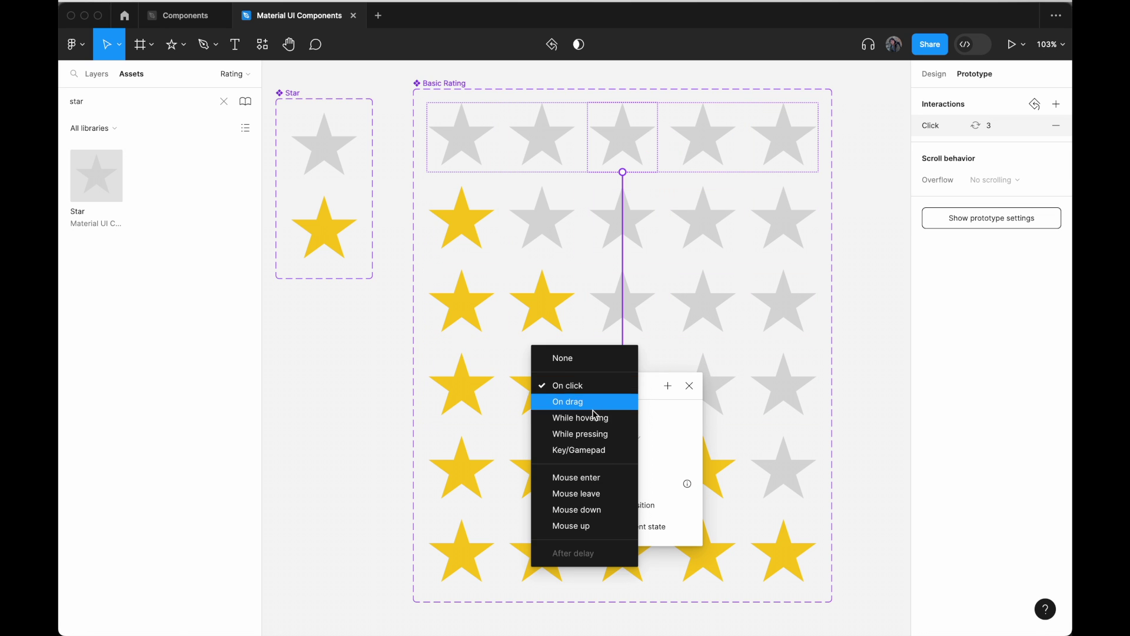
click(588, 413)
click(703, 105)
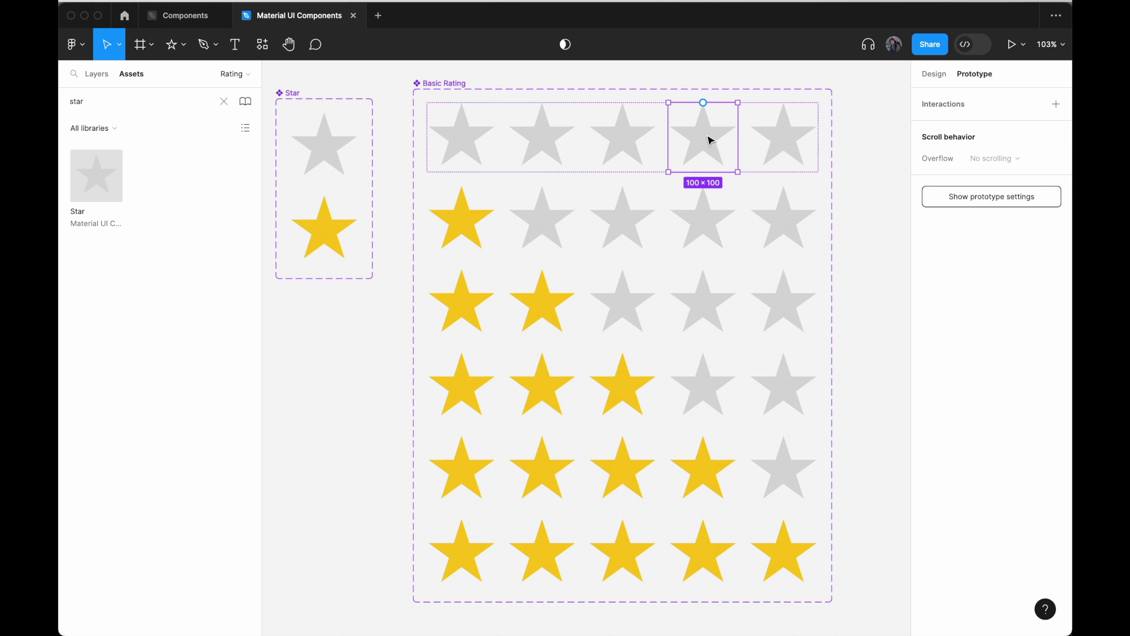
drag(739, 136, 736, 482)
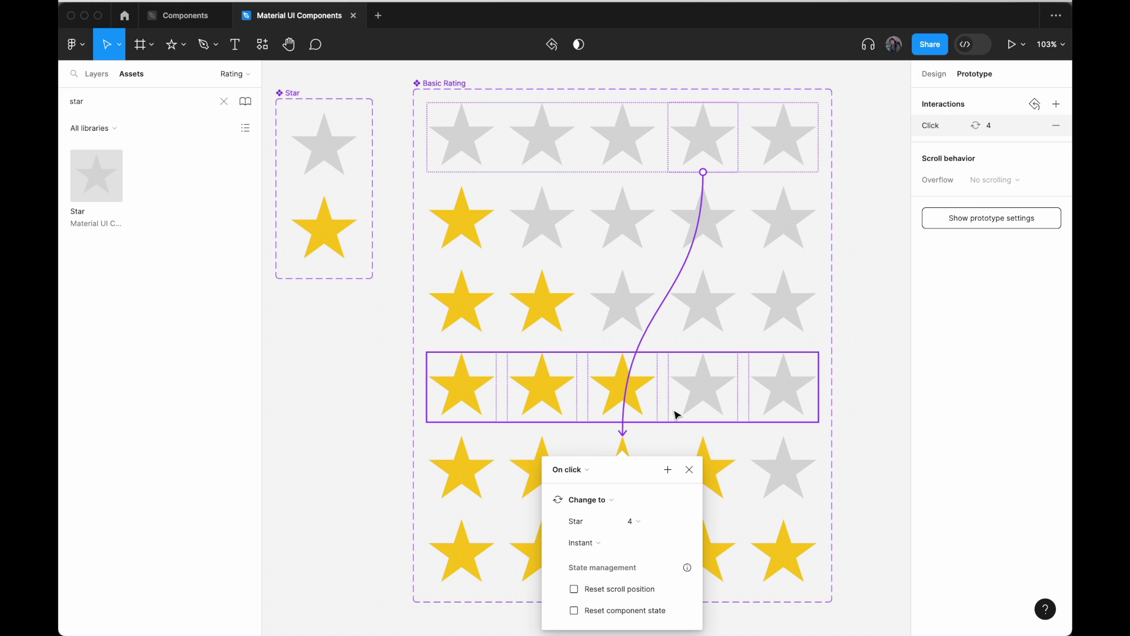
click(576, 481)
click(592, 501)
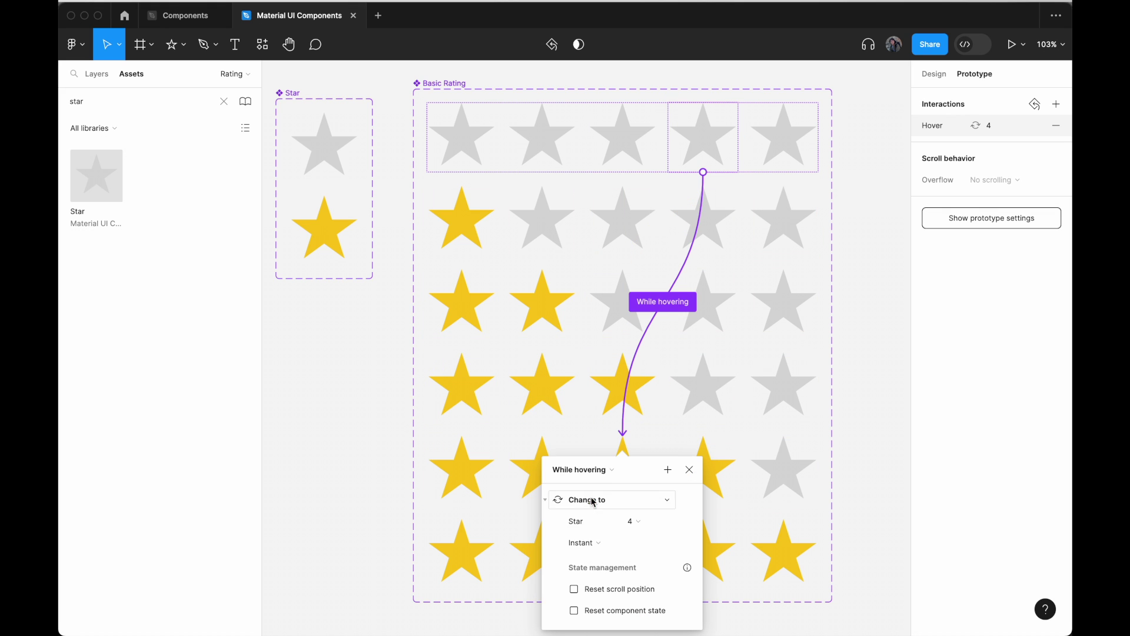
click(771, 164)
drag(818, 139, 618, 514)
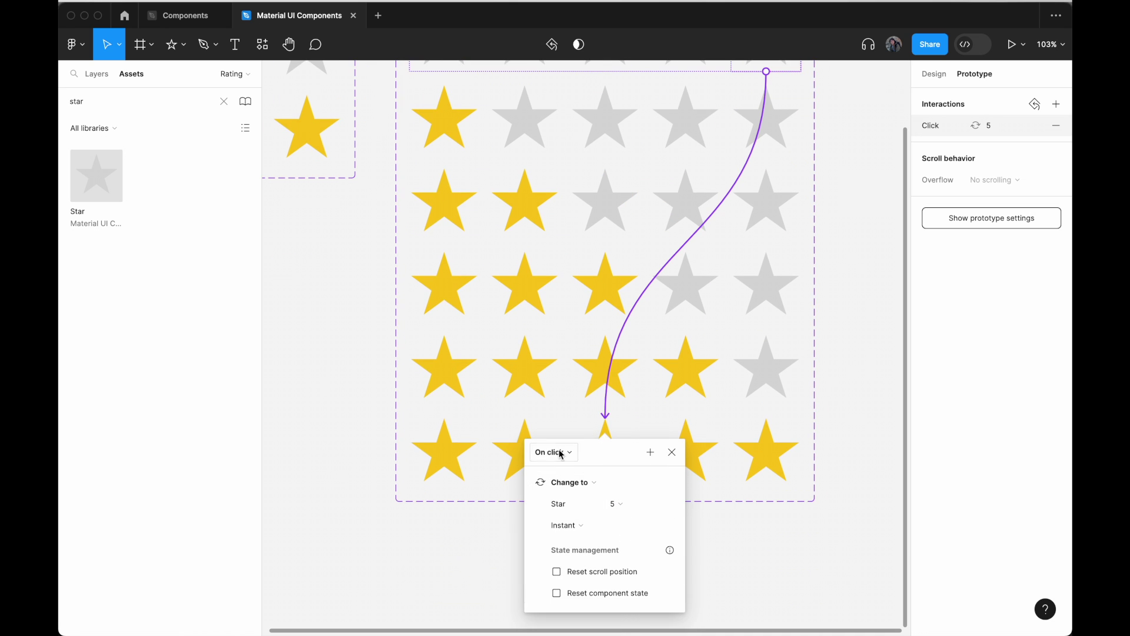
click(562, 453)
click(568, 481)
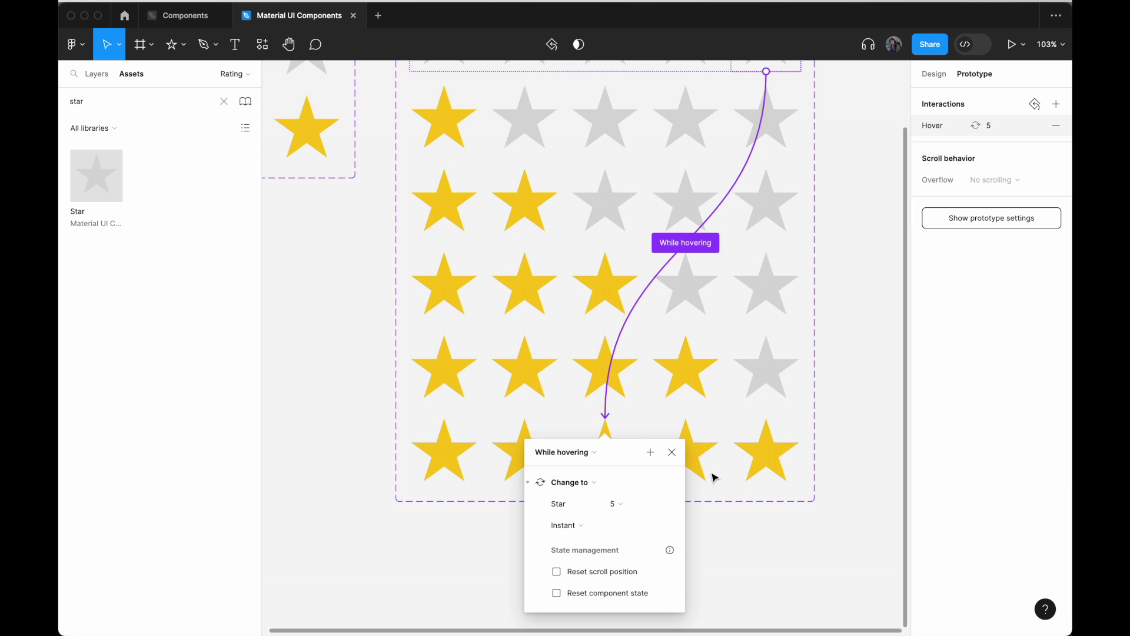
click(860, 371)
scroll(871, 311, up, 3)
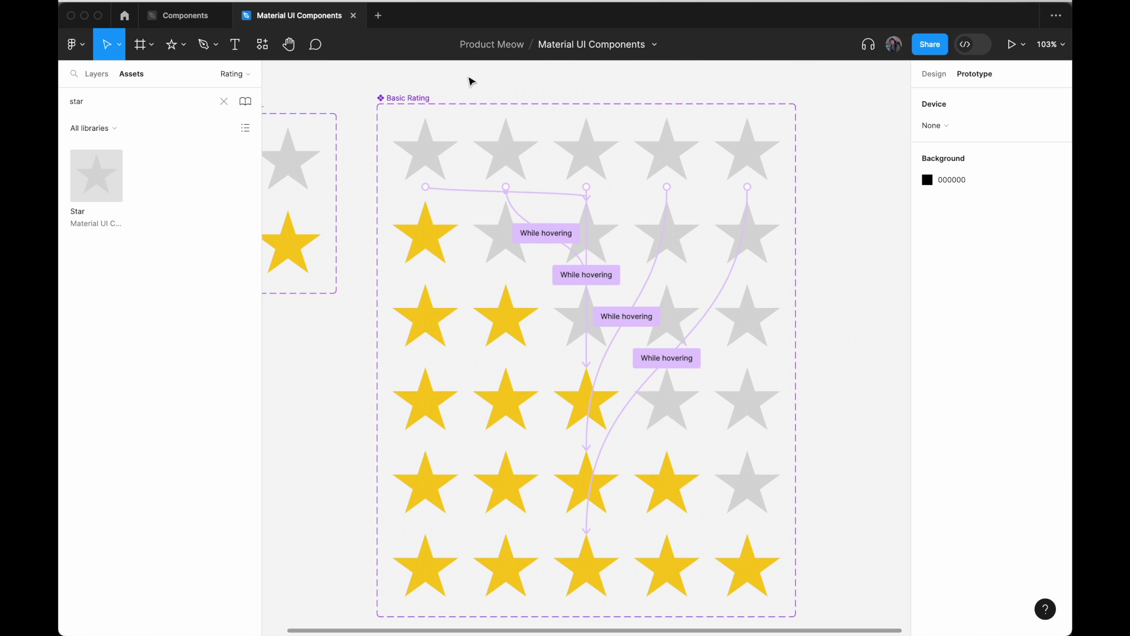
Find 'basic' in Assets and place a Basic Rating instance in open space beside the set.
text(basic rating)
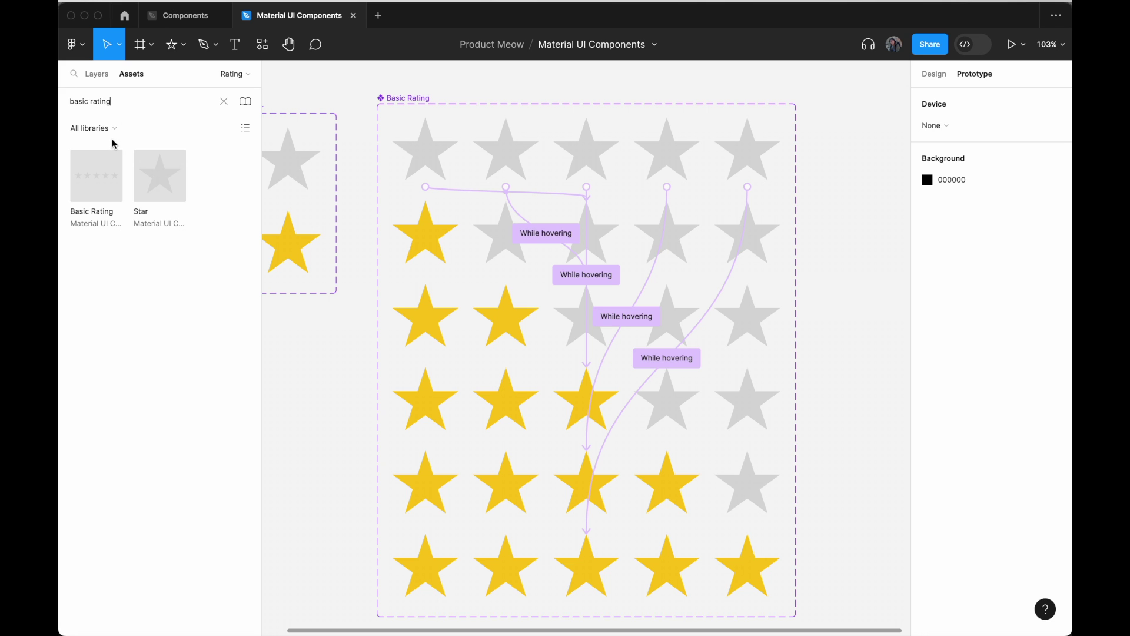
drag(106, 176, 888, 185)
scroll(888, 185, right, 5)
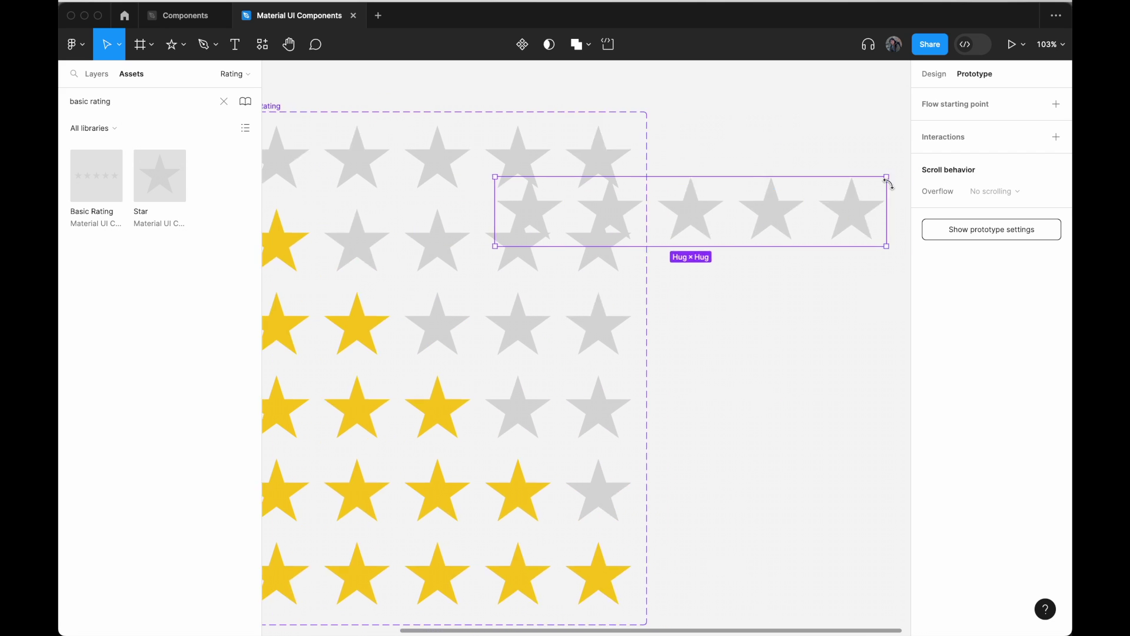
drag(636, 224, 767, 174)
Wrap the Basic Rating instance in a new frame and name it 'Demo'.
right_click(767, 174)
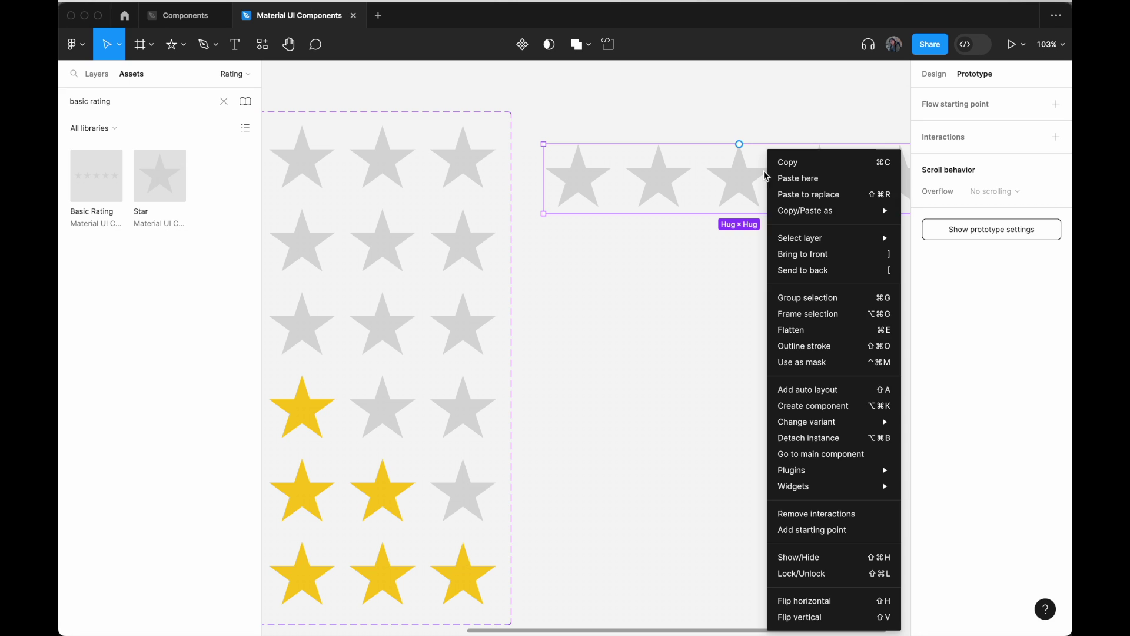
click(842, 314)
scroll(812, 282, right, 5)
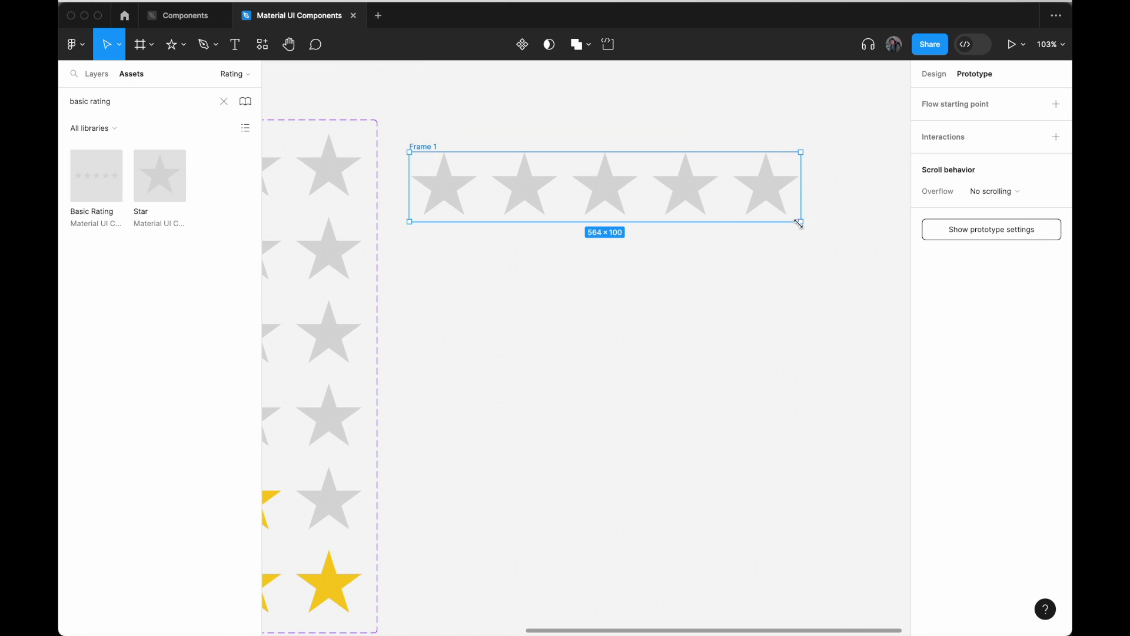
double_click(428, 146)
text(Demo)
key(Return)
Set the Demo frame as the Flow 1 starting point and play Flow 1 in a prototype preview.
click(456, 139)
click(423, 147)
click(956, 110)
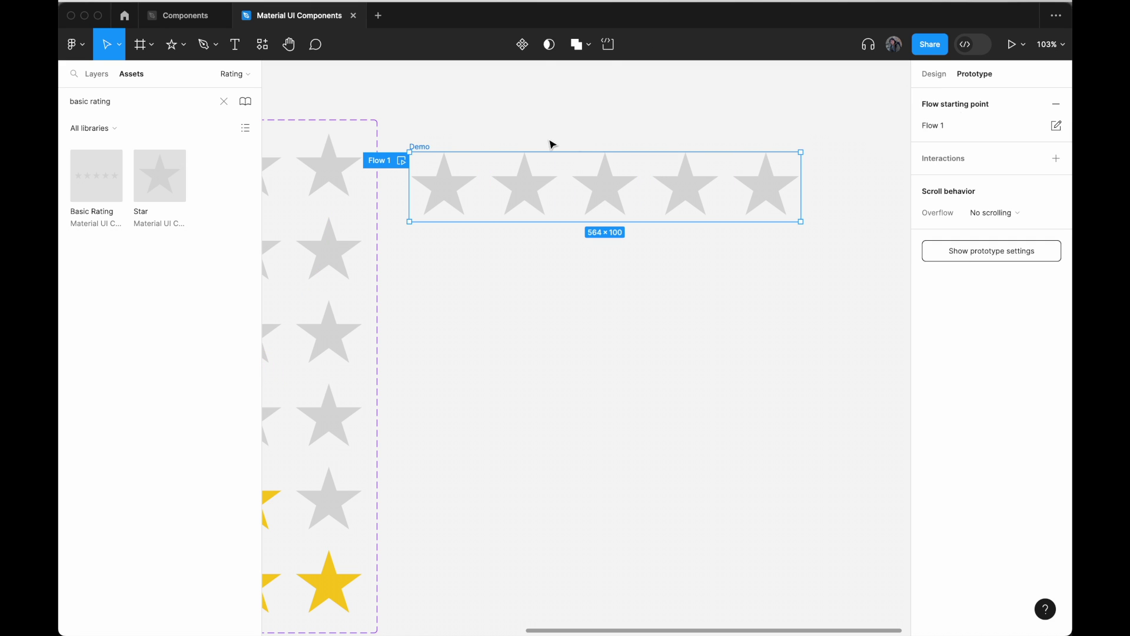
drag(421, 150, 481, 143)
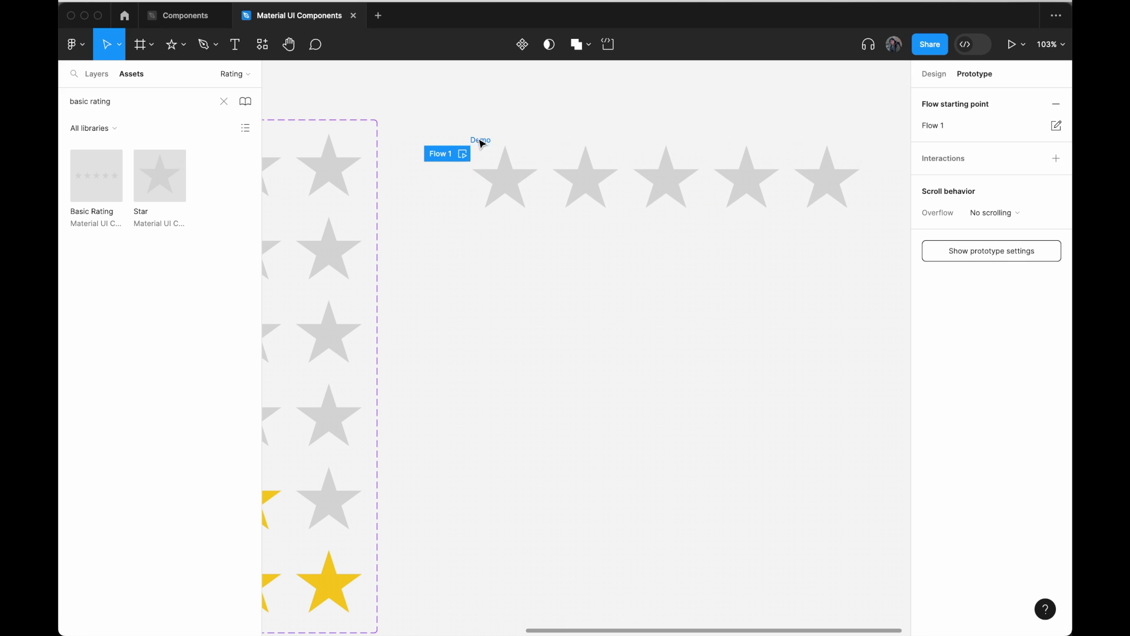
double_click(444, 154)
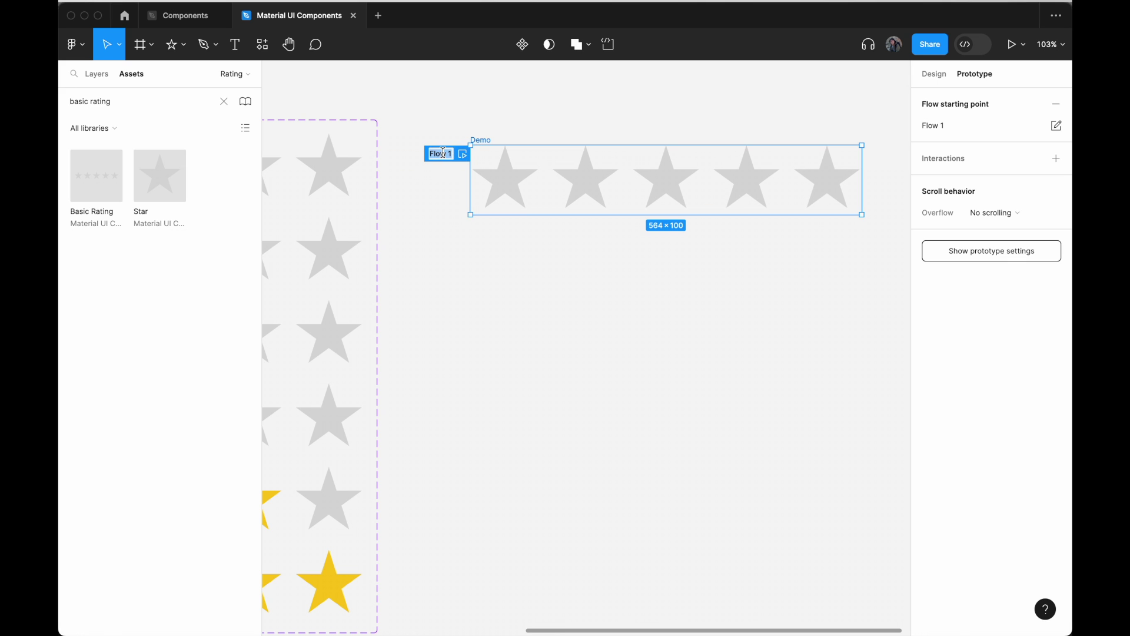
click(464, 156)
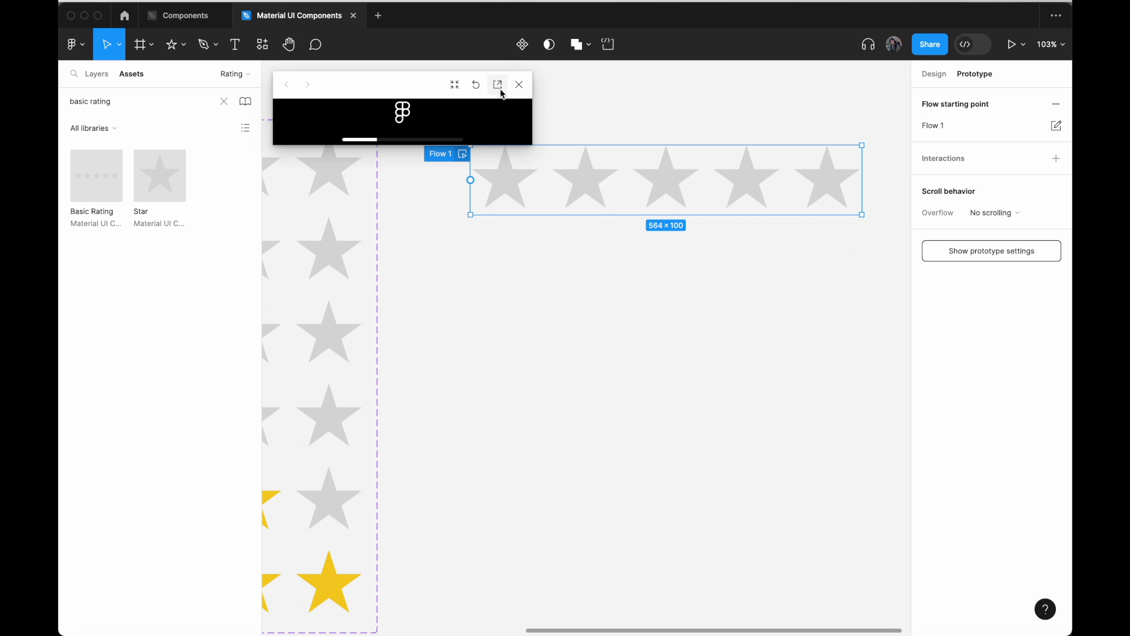